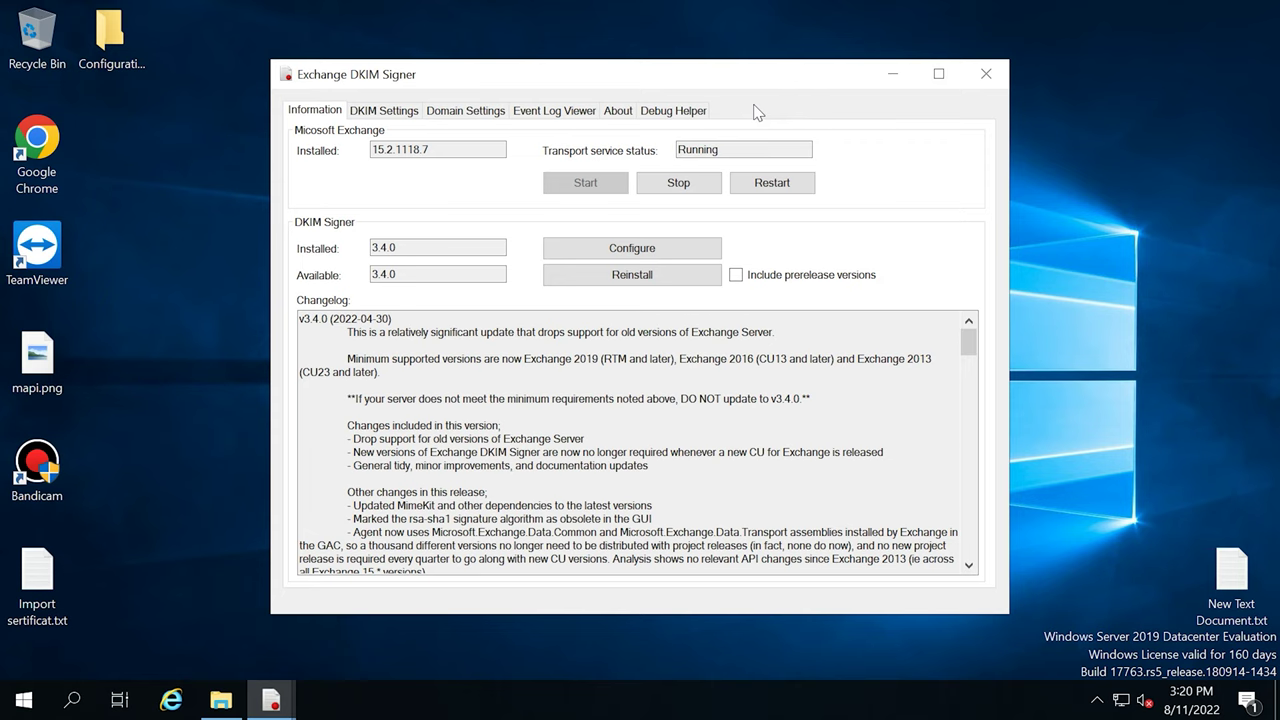
- Check the priority order of the Exchange transport agents, then review the DKIM signing settings
click(643, 250)
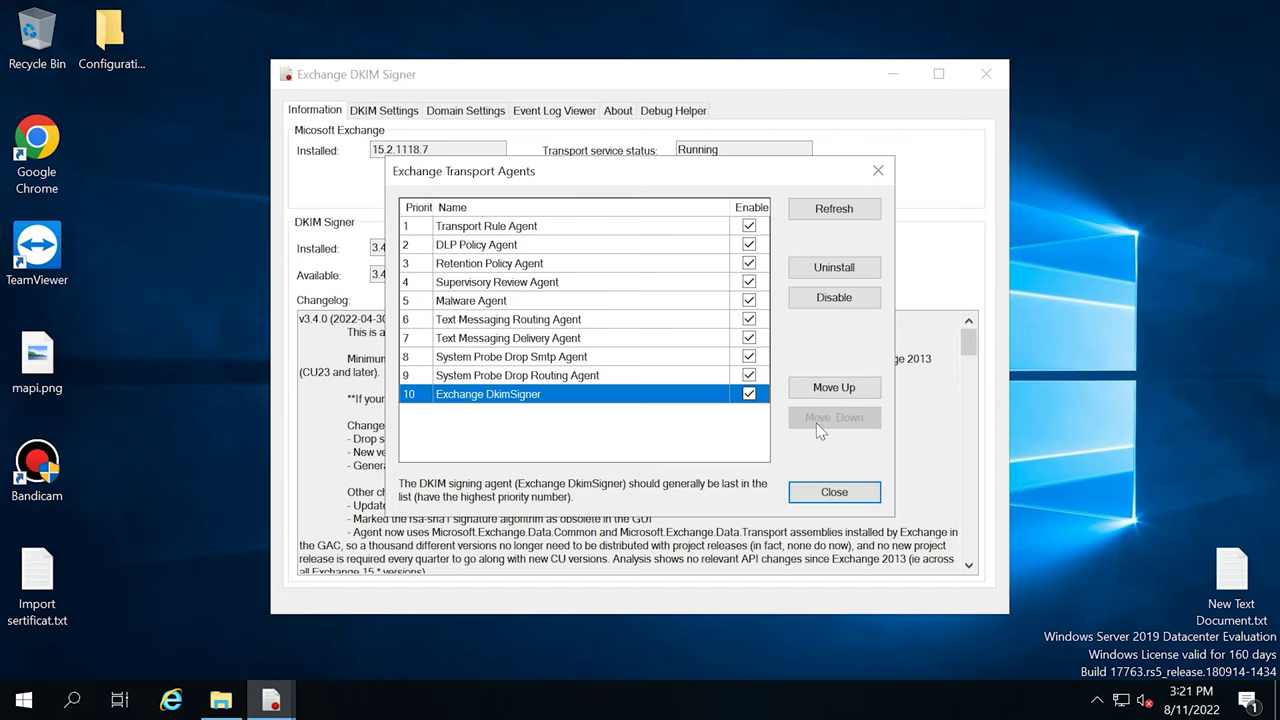
click(830, 491)
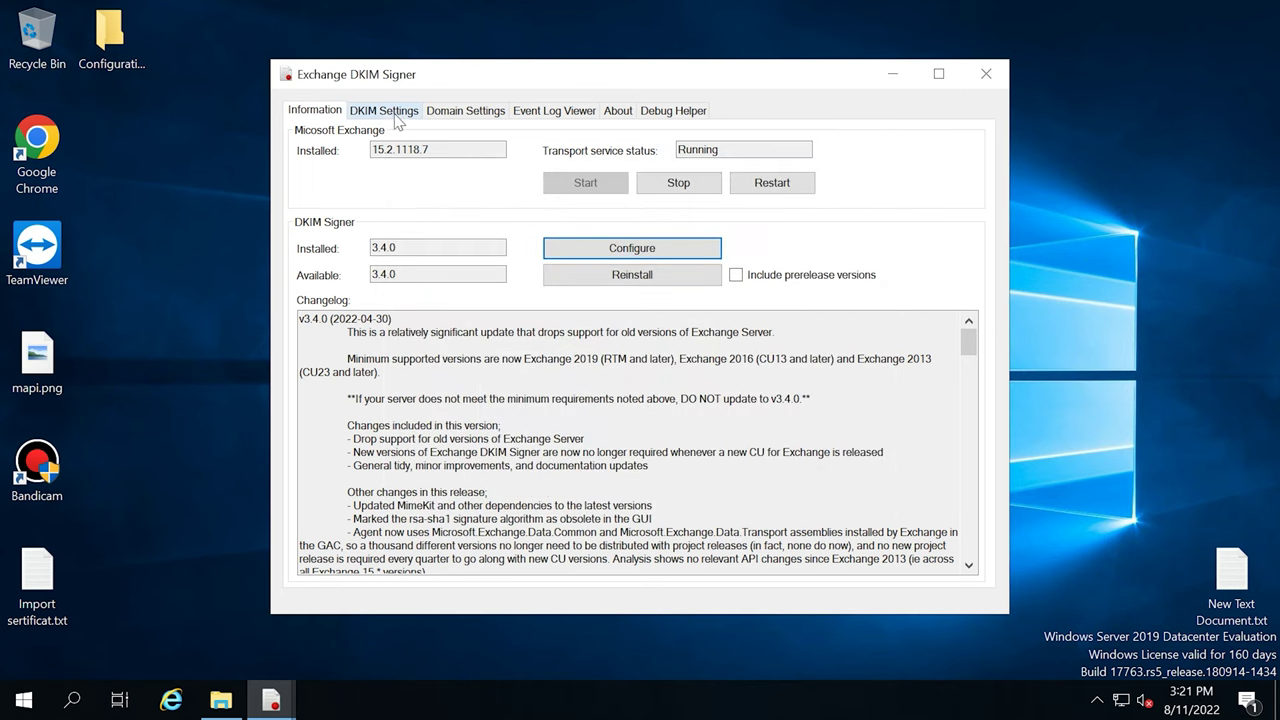
click(395, 115)
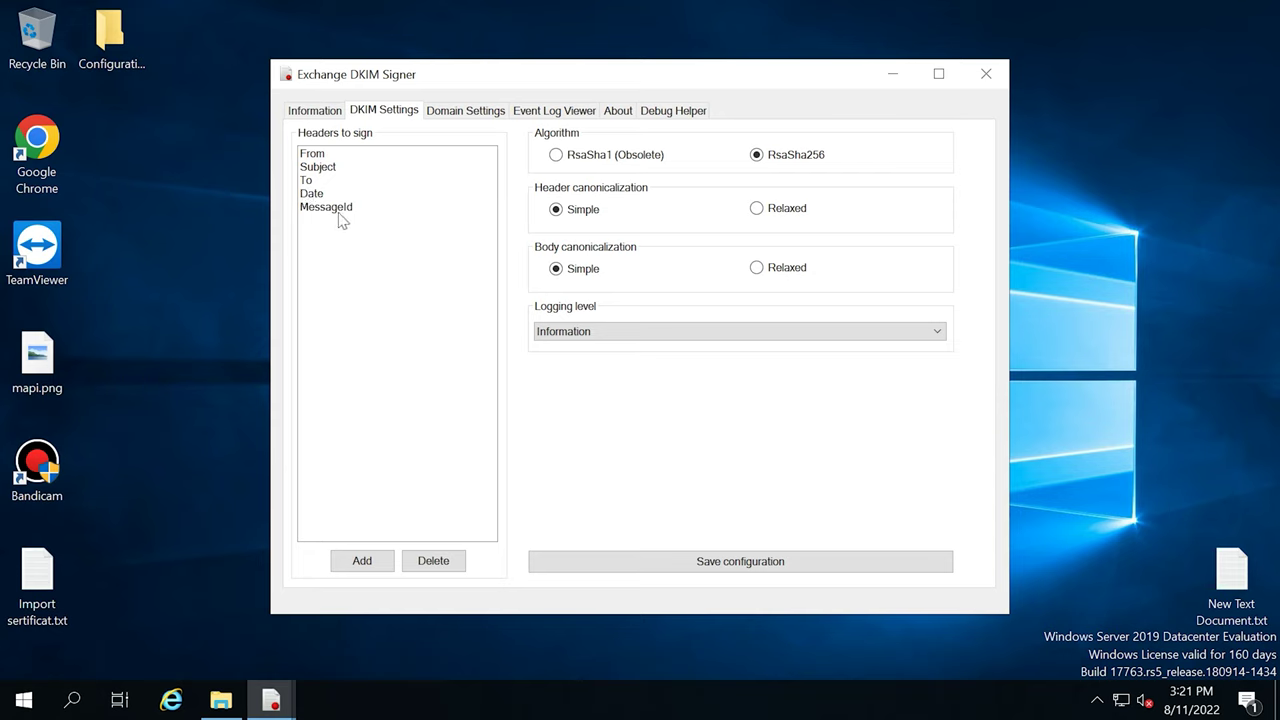
- Add the signing domain mail.hetmansoftware.com and generate a new private key file saved as mail.hetmansoftware.com.pem
click(464, 113)
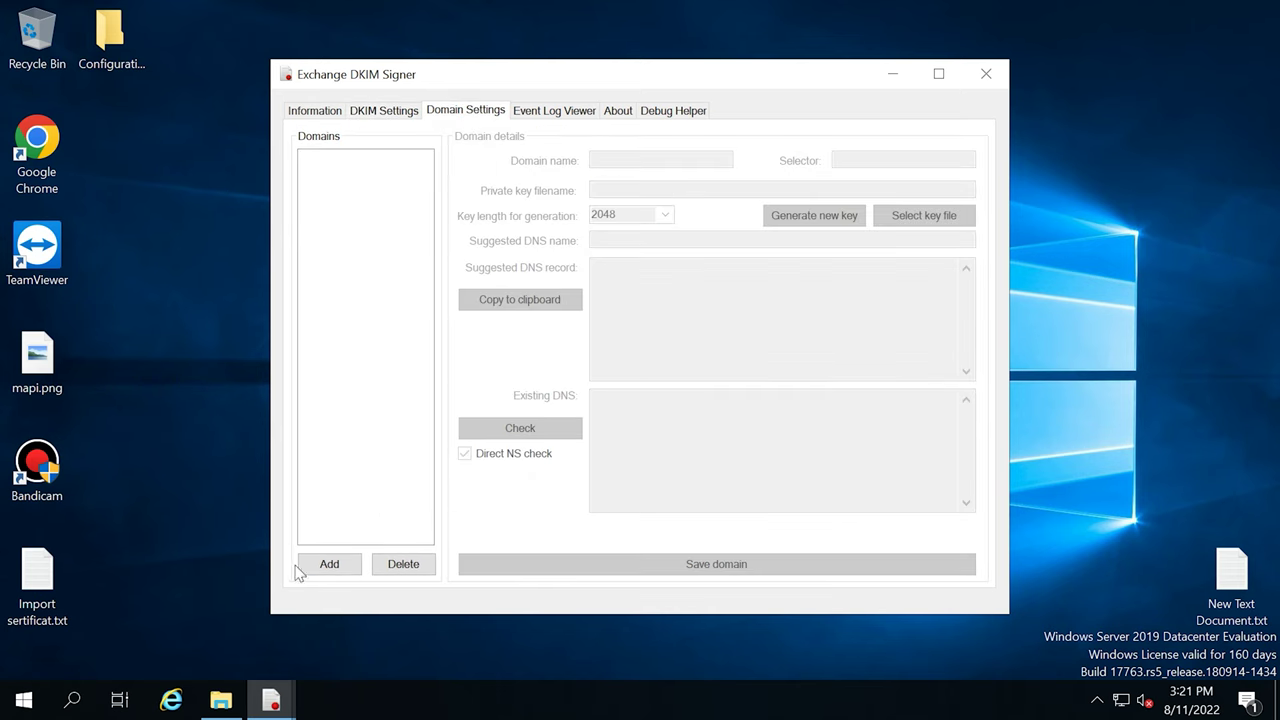
click(336, 568)
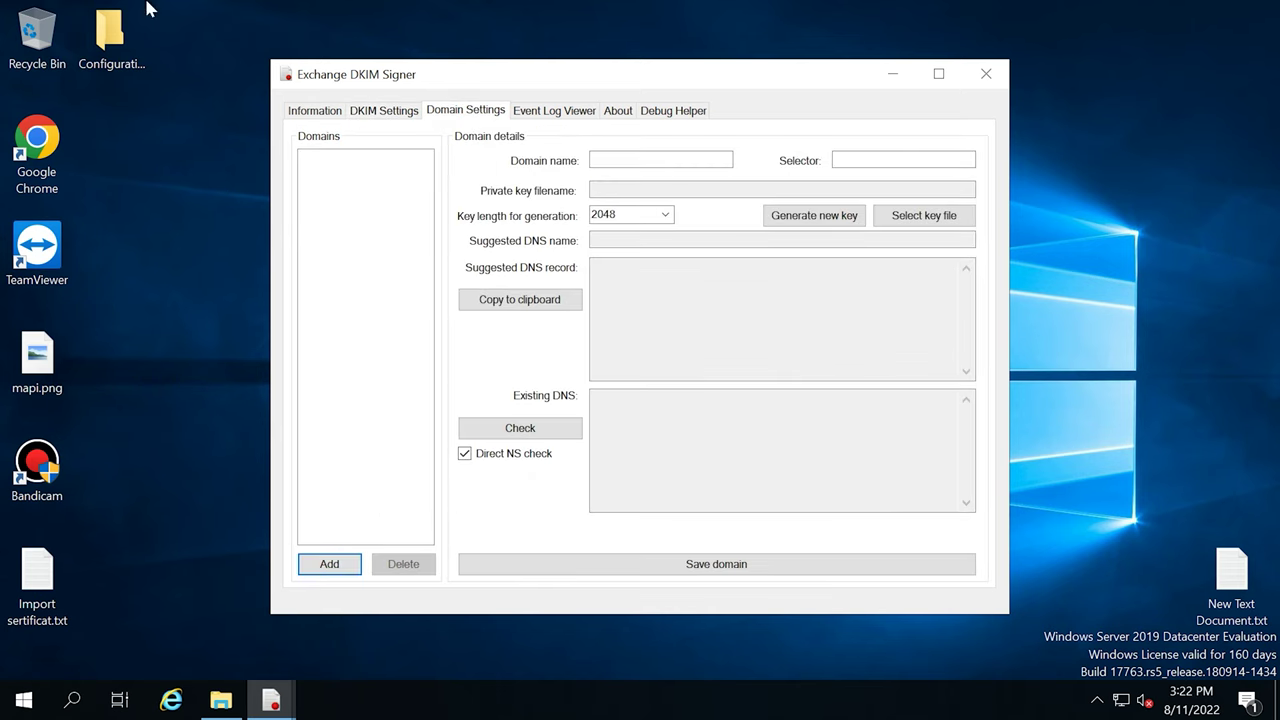
click(624, 161)
text(mail.hetmansoftware.com)
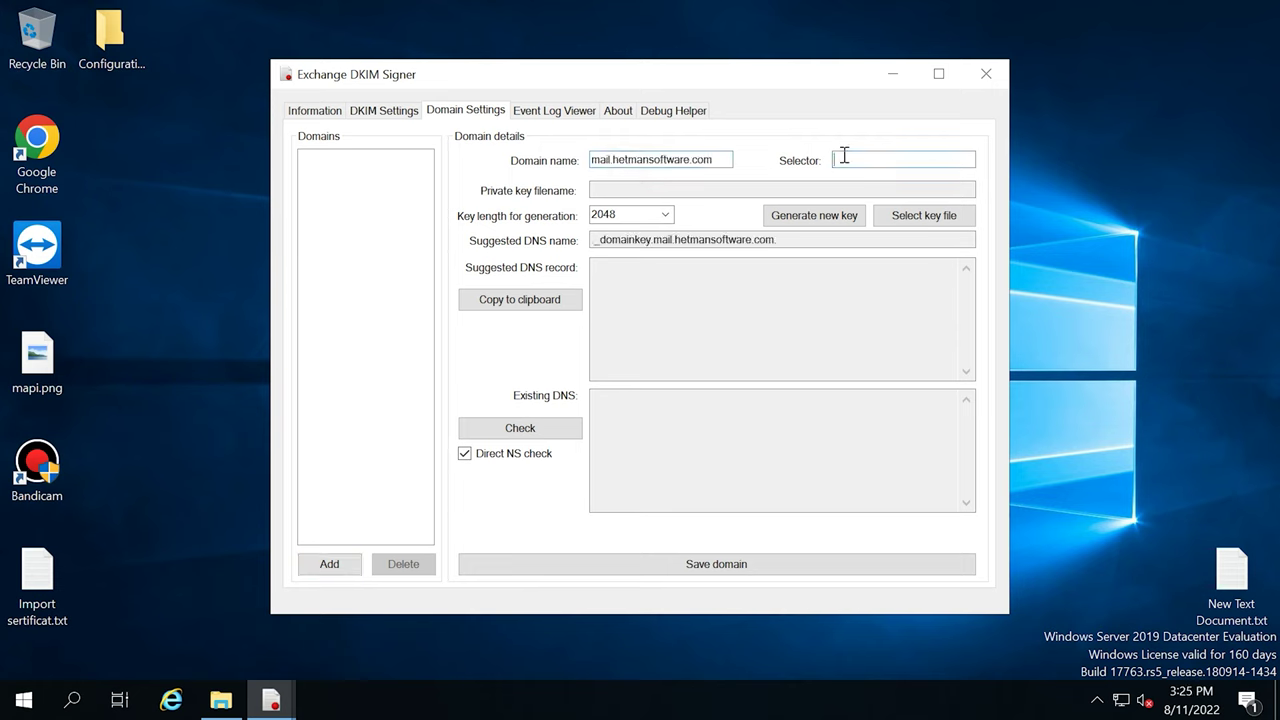
click(820, 218)
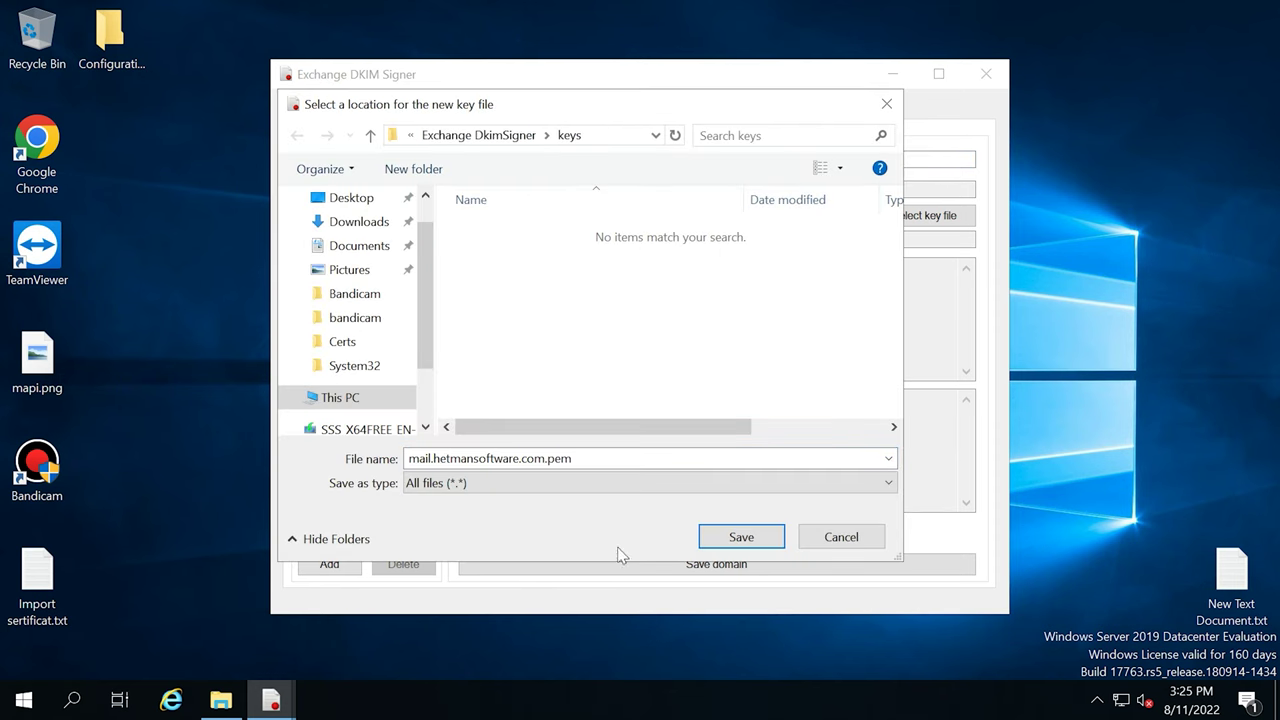
click(741, 537)
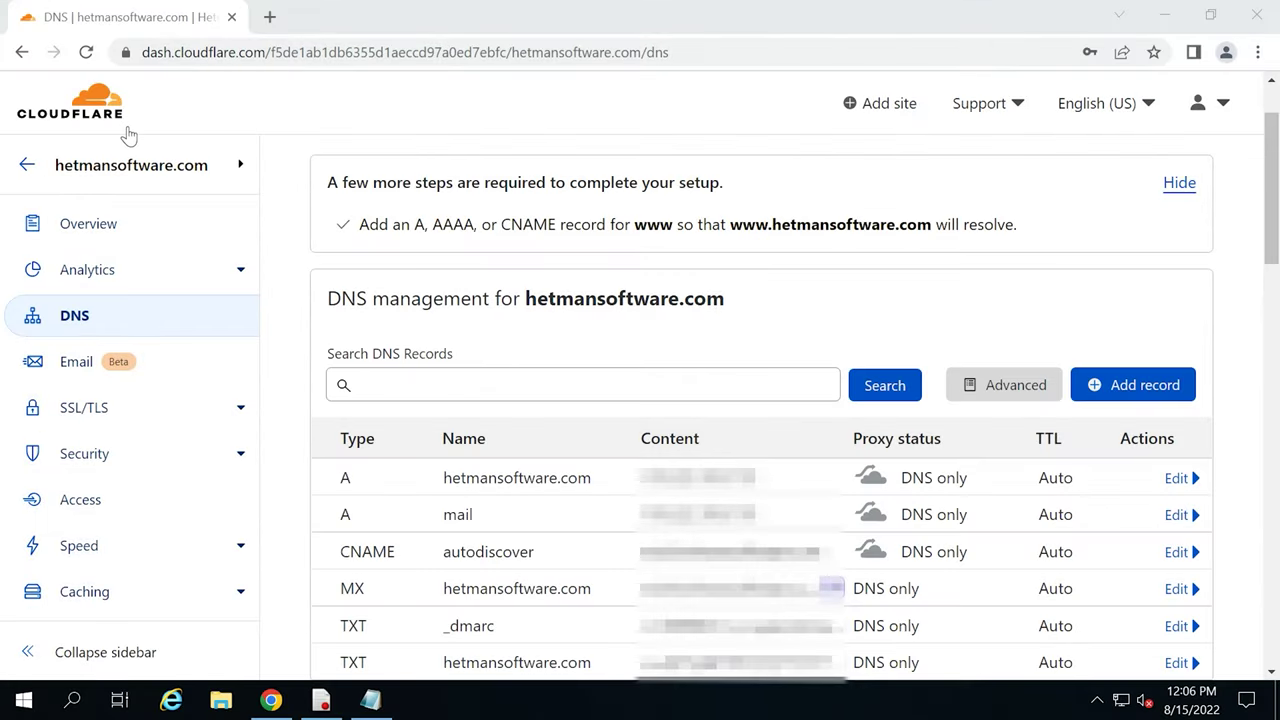
- Start a new TXT record named mail._domainkey in the DNS records of hetmansoftware.com
click(1148, 395)
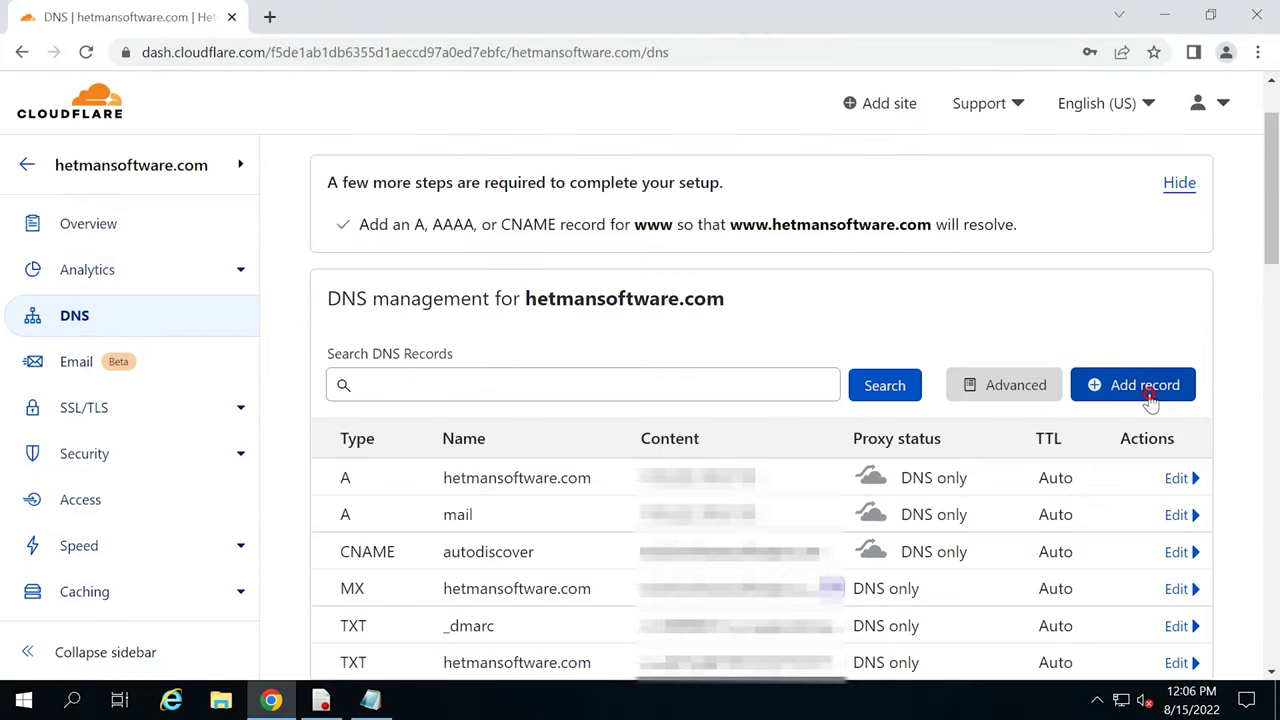
click(372, 500)
scroll(373, 608, down, 2)
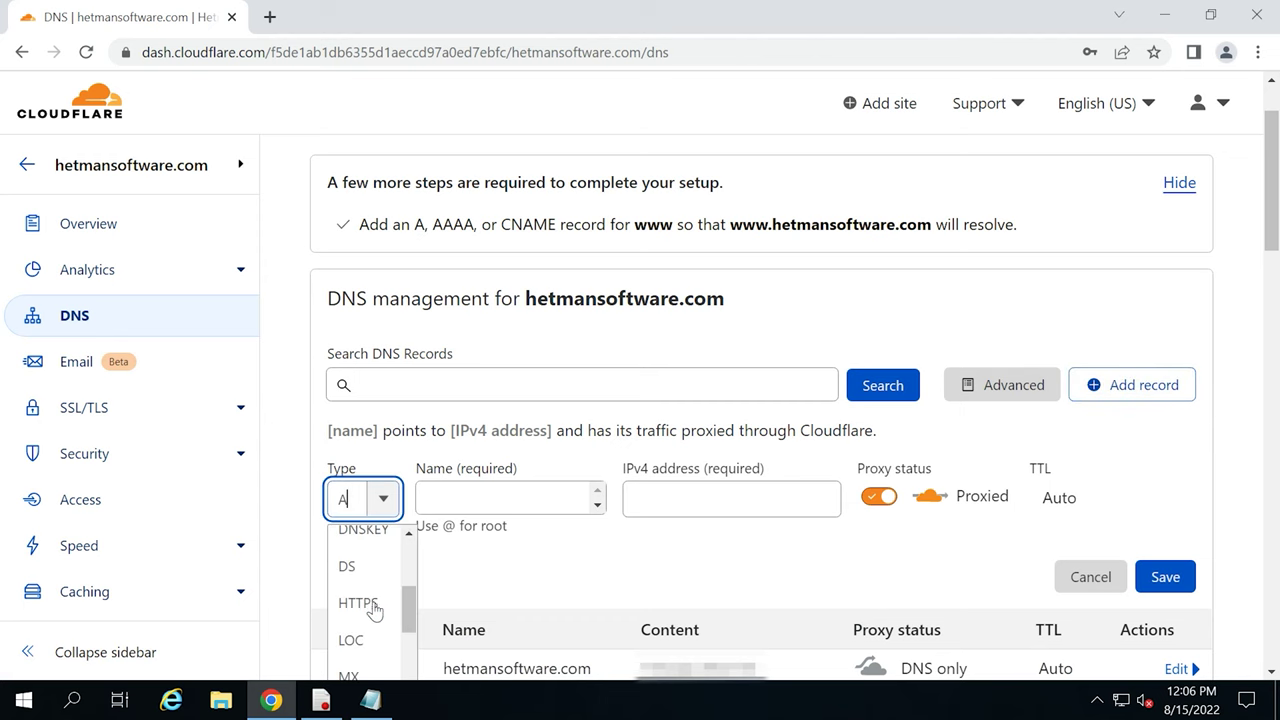
scroll(374, 608, down, 5)
click(365, 482)
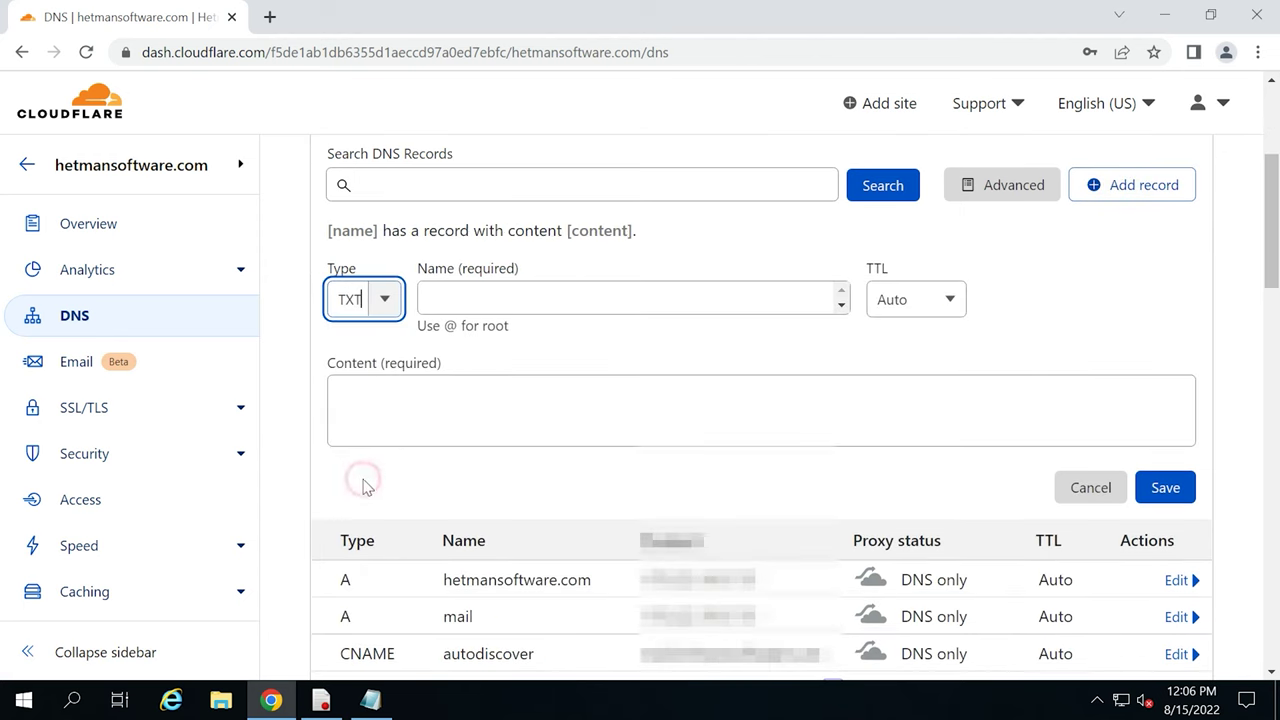
click(437, 302)
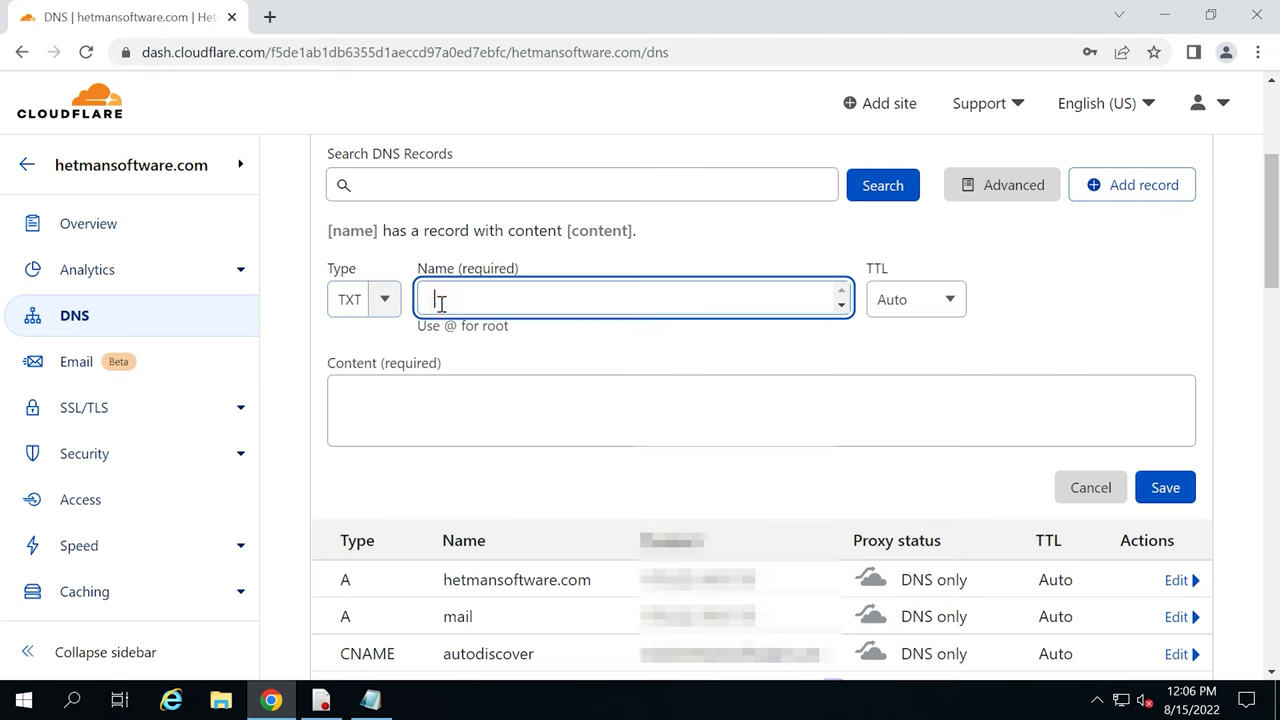
text(mail._domainkey)
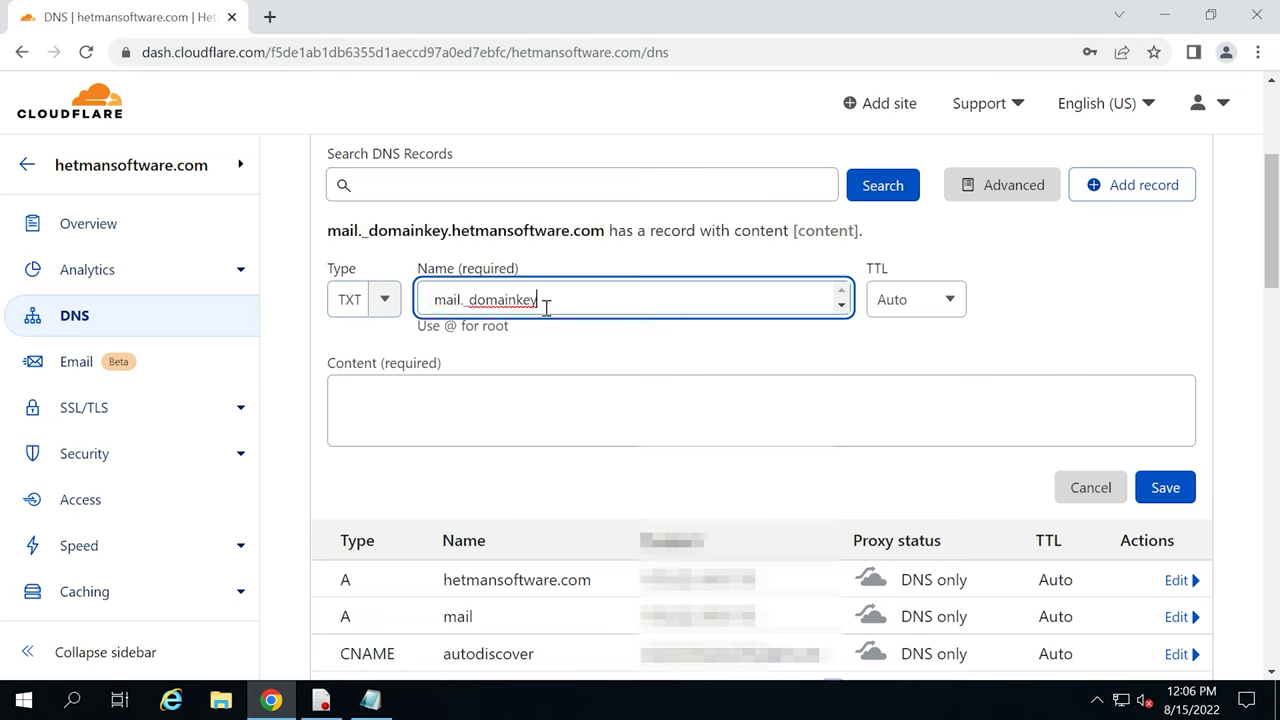
- Switch to Exchange DKIM Signer and copy the entire suggested DNS record for hetmansoftware.com
click(403, 407)
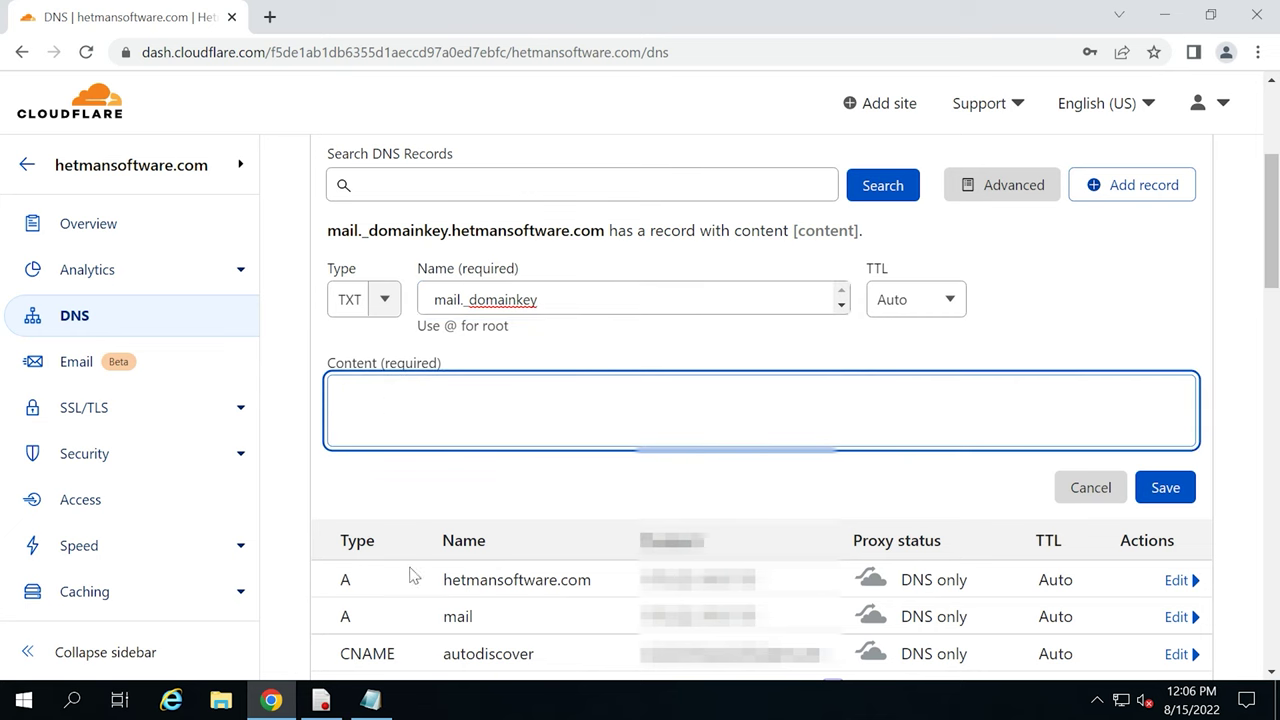
click(321, 700)
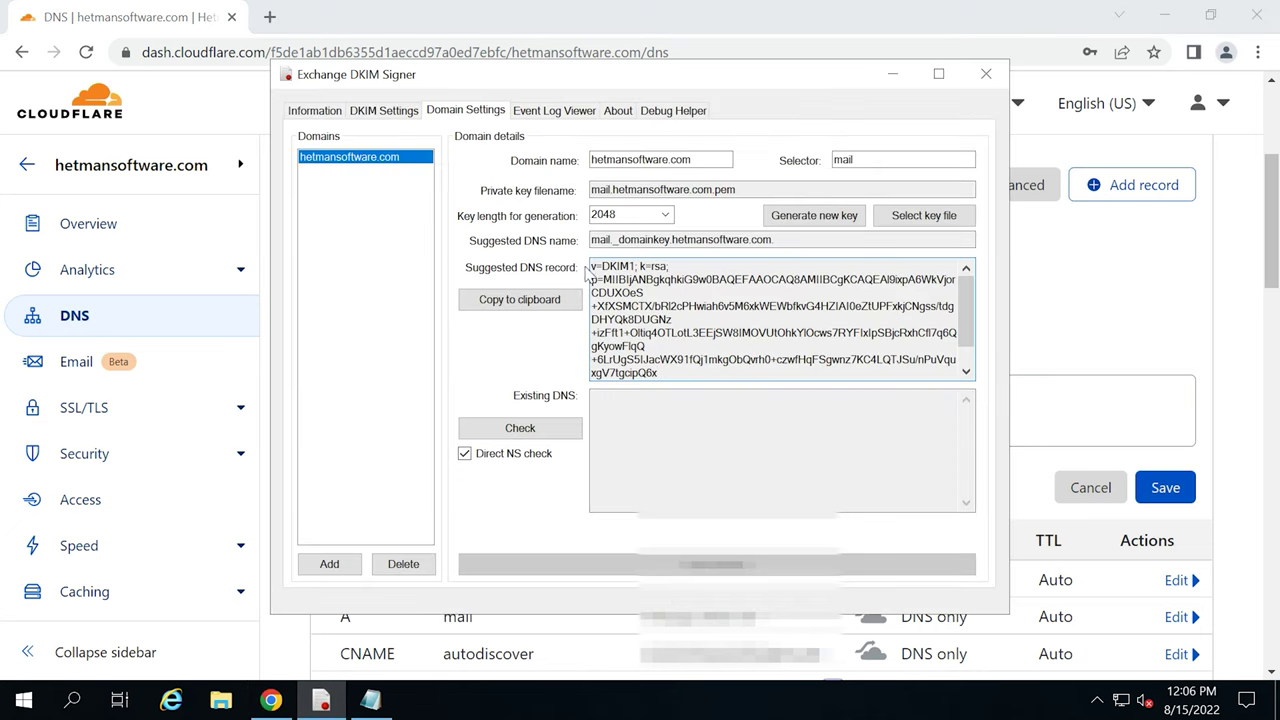
drag(591, 265, 929, 385)
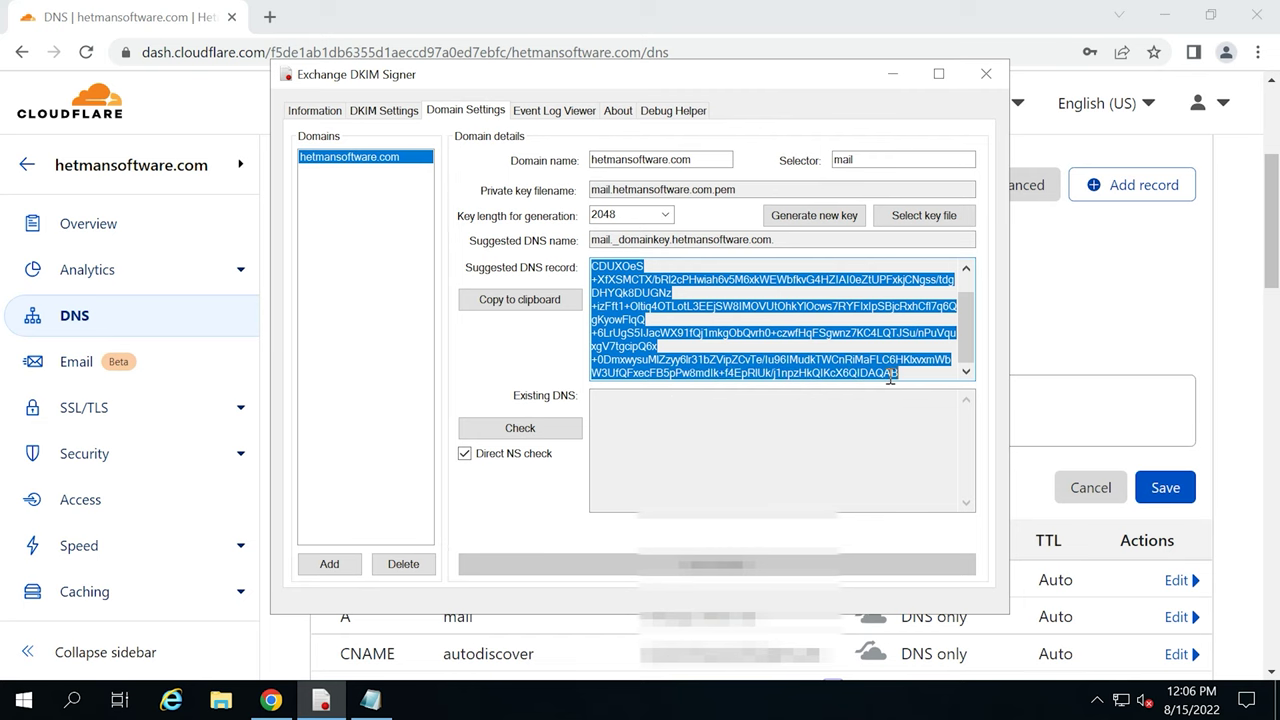
right_click(890, 378)
click(928, 431)
- Return to Cloudflare, paste the copied DKIM record as the content of the mail._domainkey record, and save it
click(271, 700)
click(357, 398)
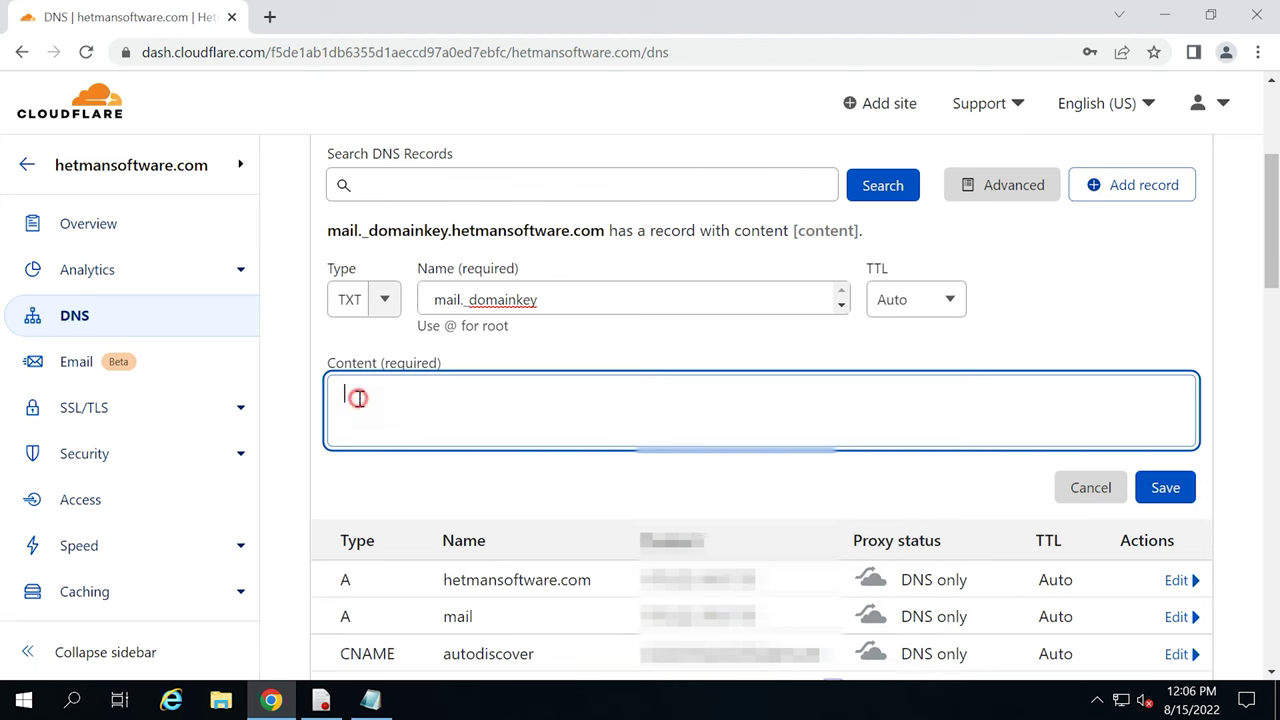
right_click(358, 398)
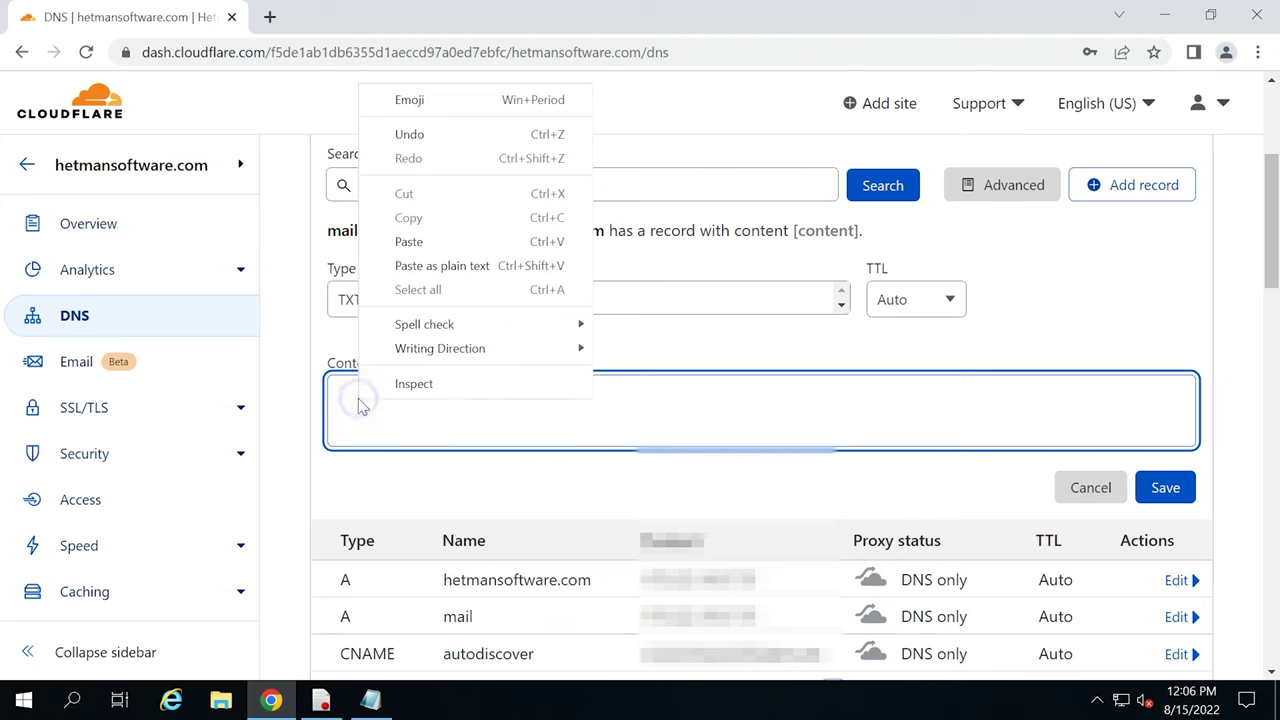
click(409, 242)
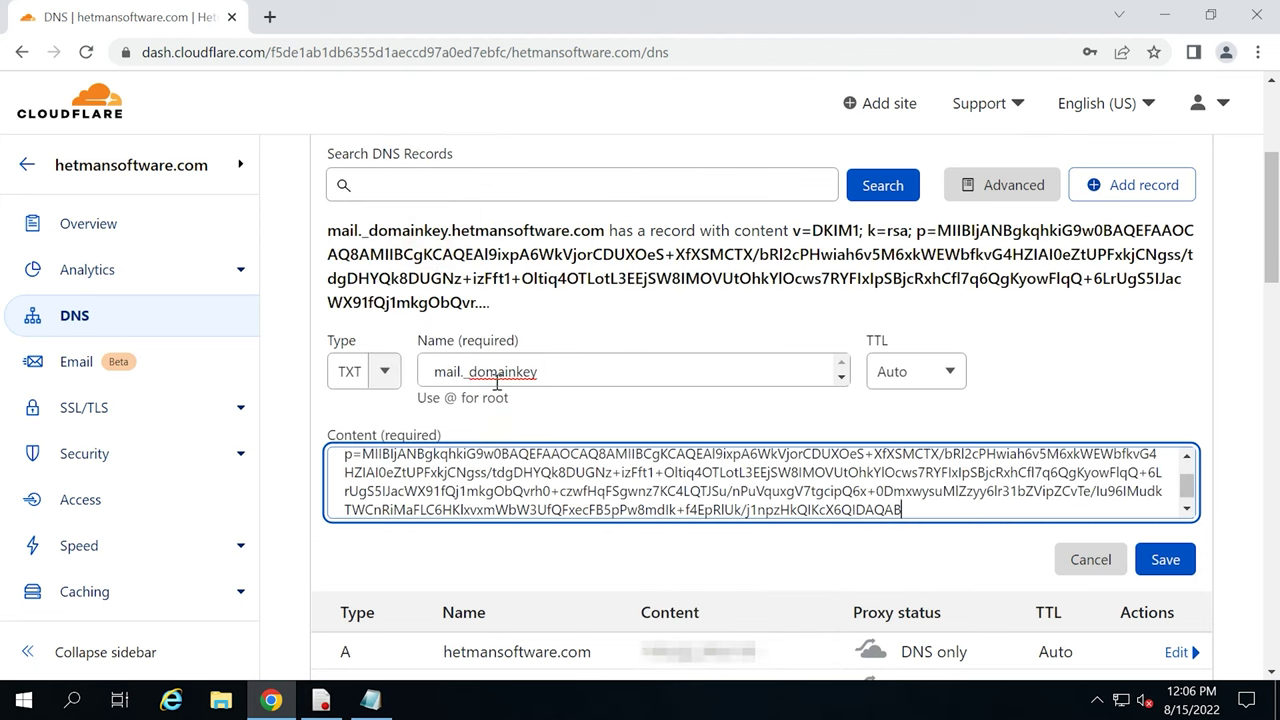
scroll(1075, 456, down, 1)
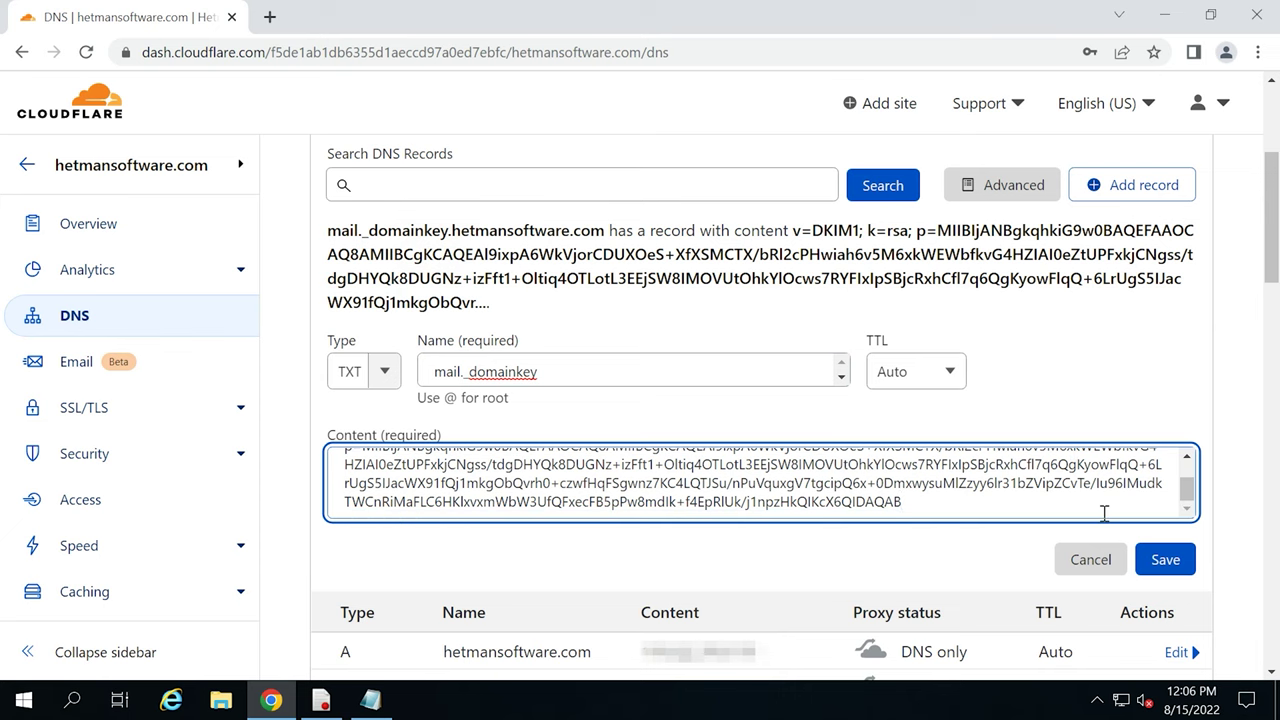
click(1165, 562)
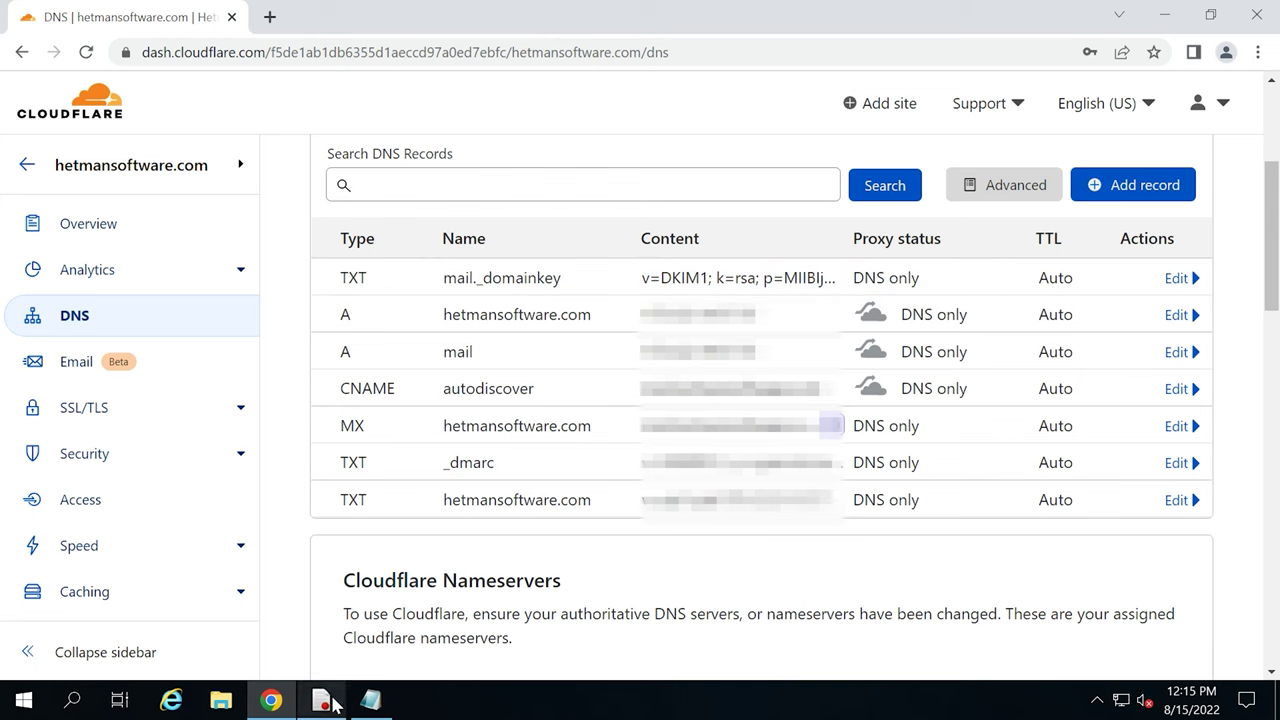
- Switch back to Exchange DKIM Signer and save the hetmansoftware.com domain settings
click(321, 700)
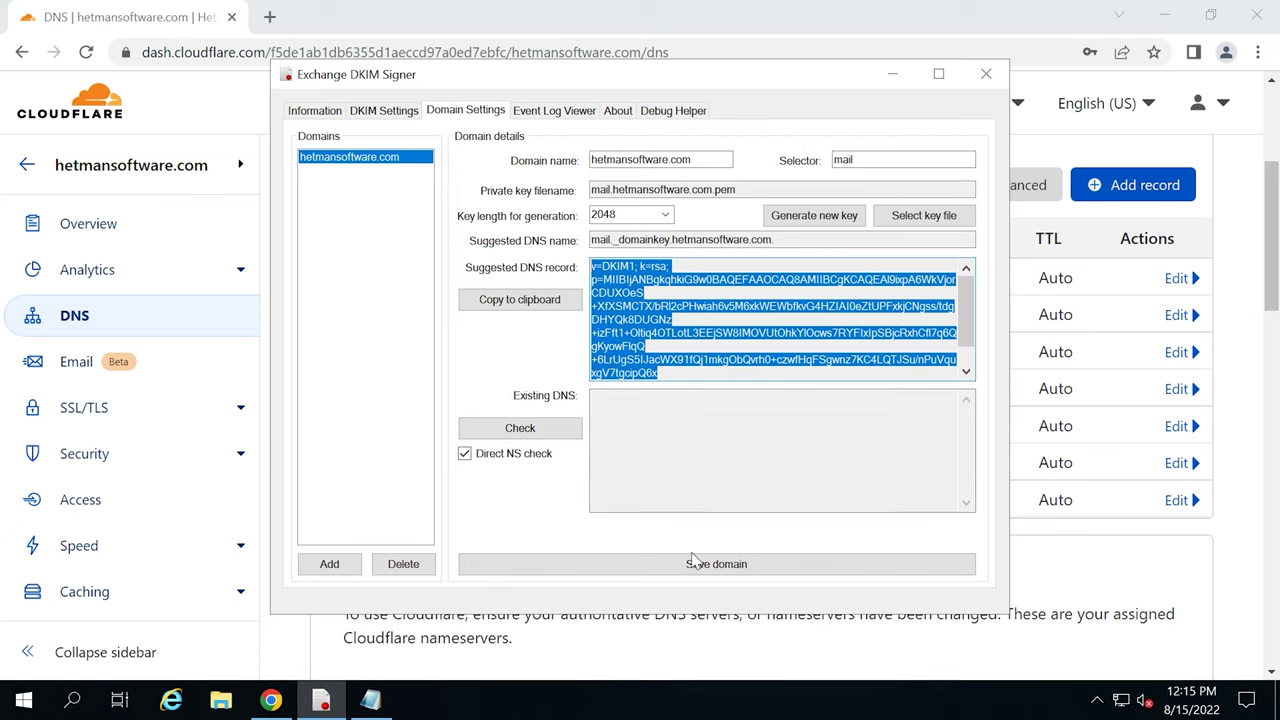
click(726, 572)
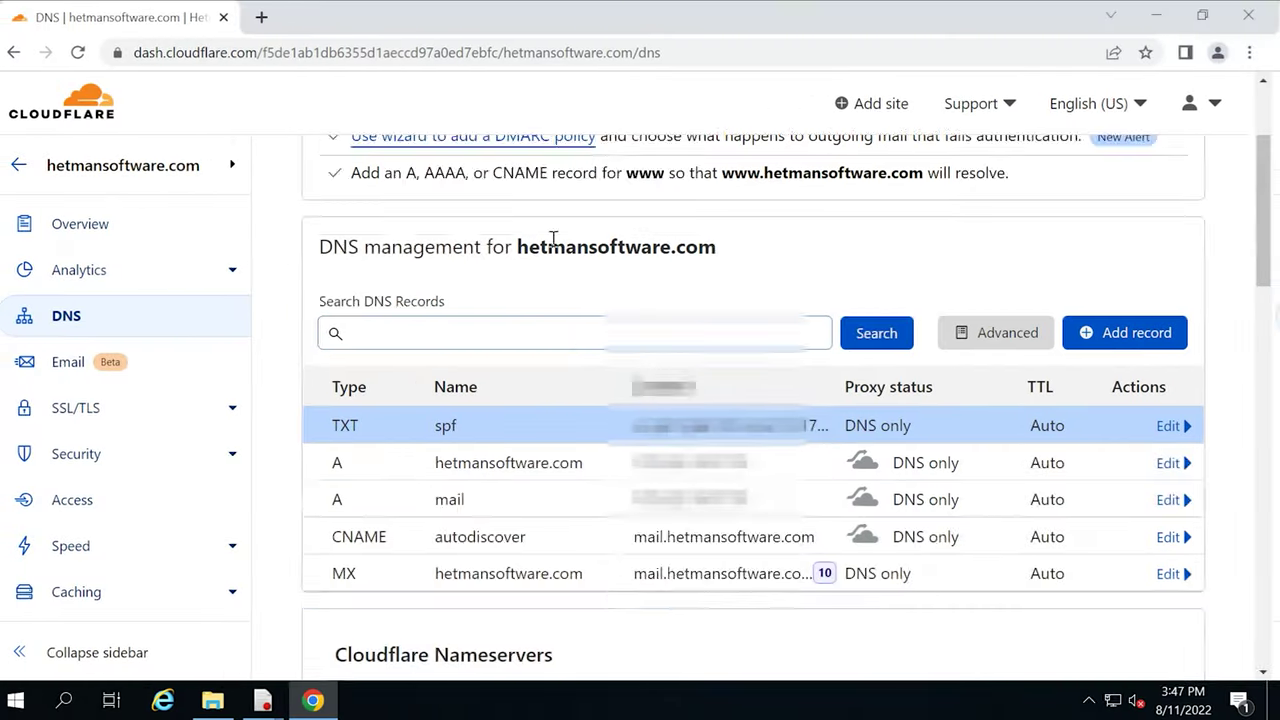
- Start another TXT record for hetmansoftware.com in Cloudflare with the name _dmarc
scroll(425, 367, up, 2)
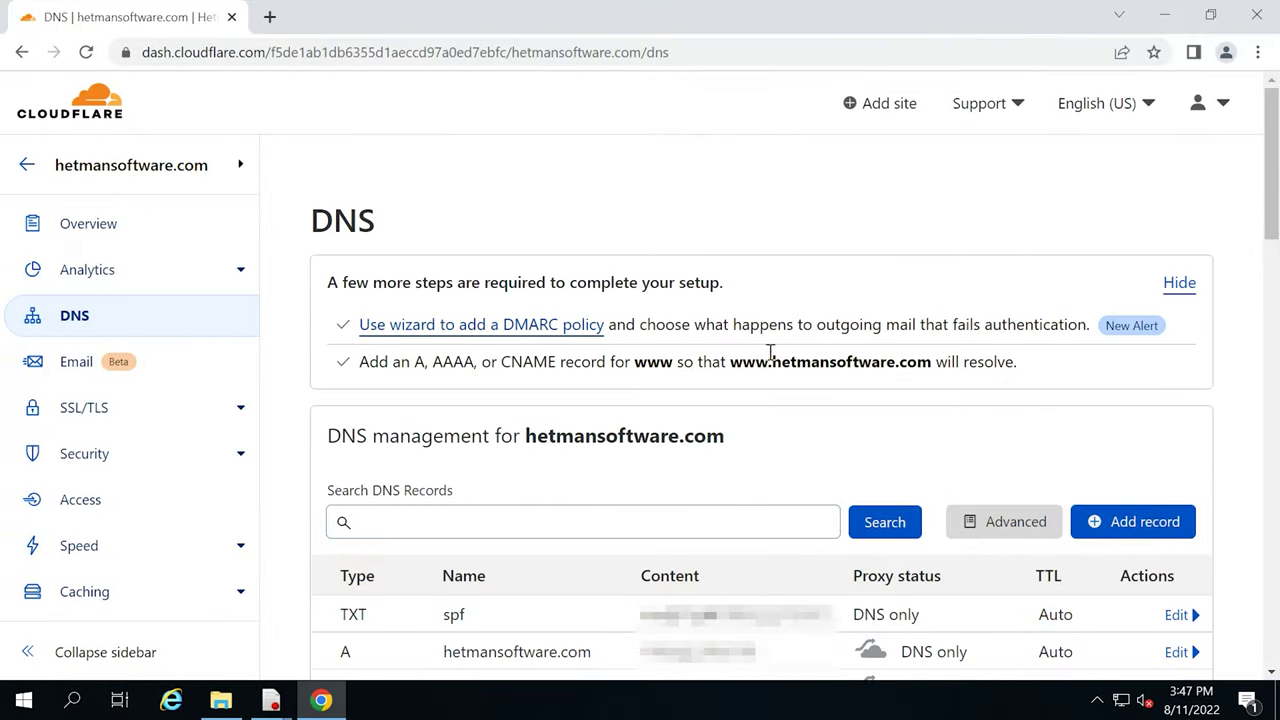
scroll(900, 365, down, 2)
click(1150, 330)
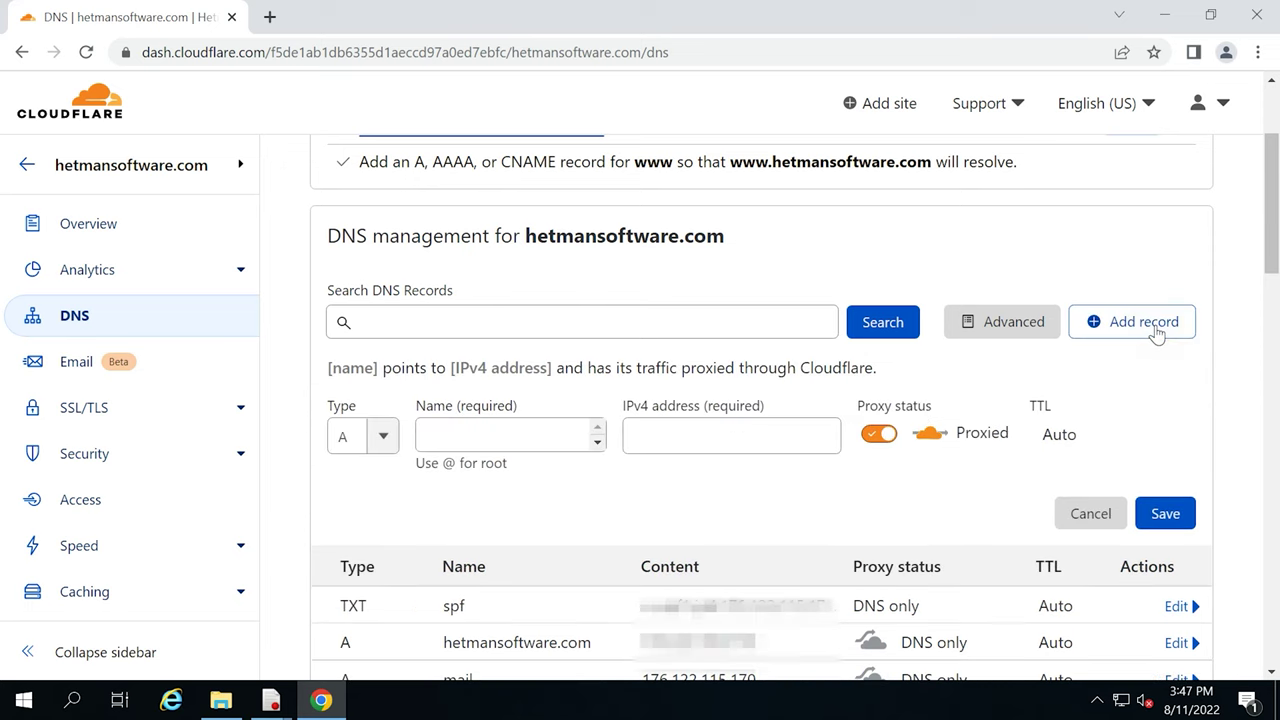
click(366, 440)
scroll(372, 480, down, 5)
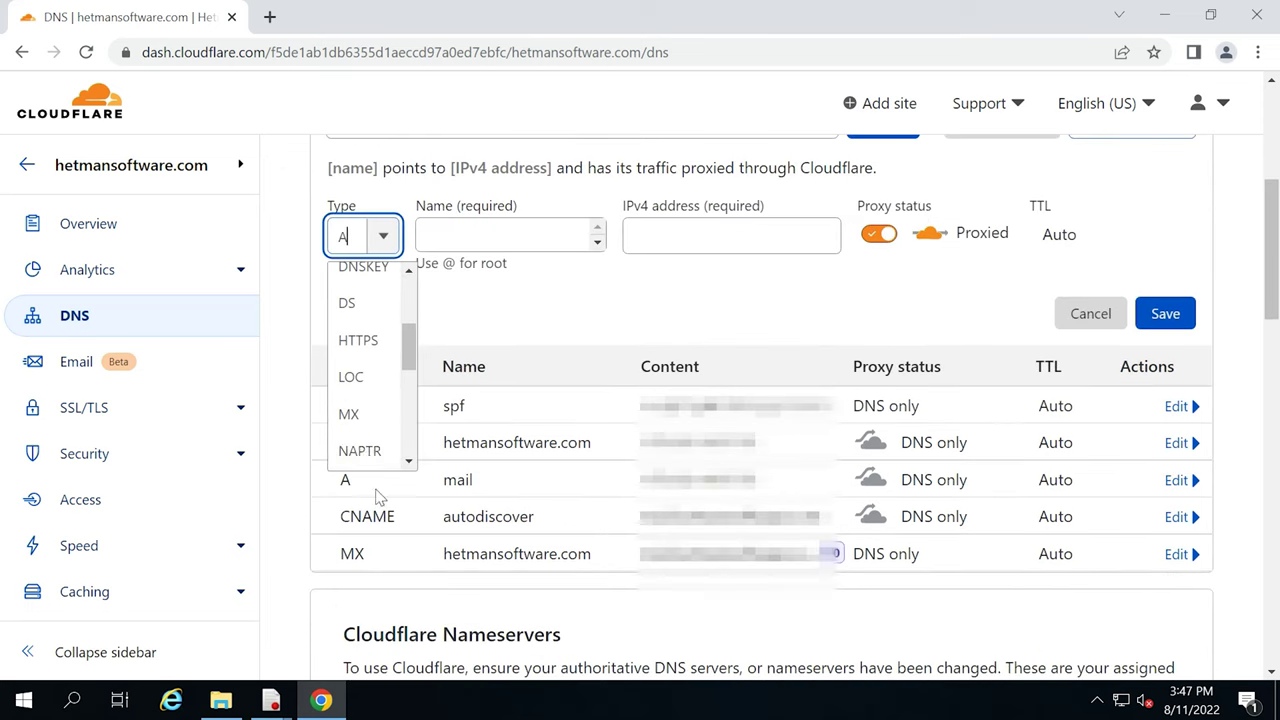
scroll(362, 444, down, 2)
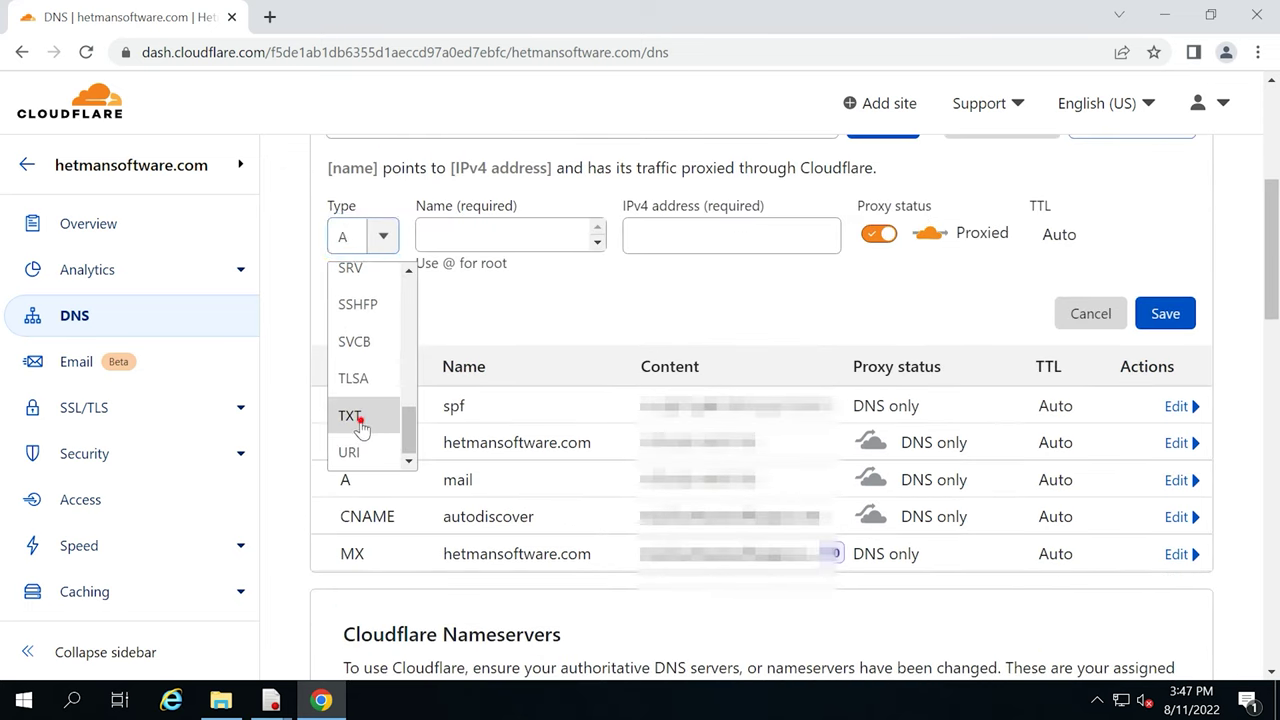
click(352, 416)
click(479, 237)
text(_dmarc)
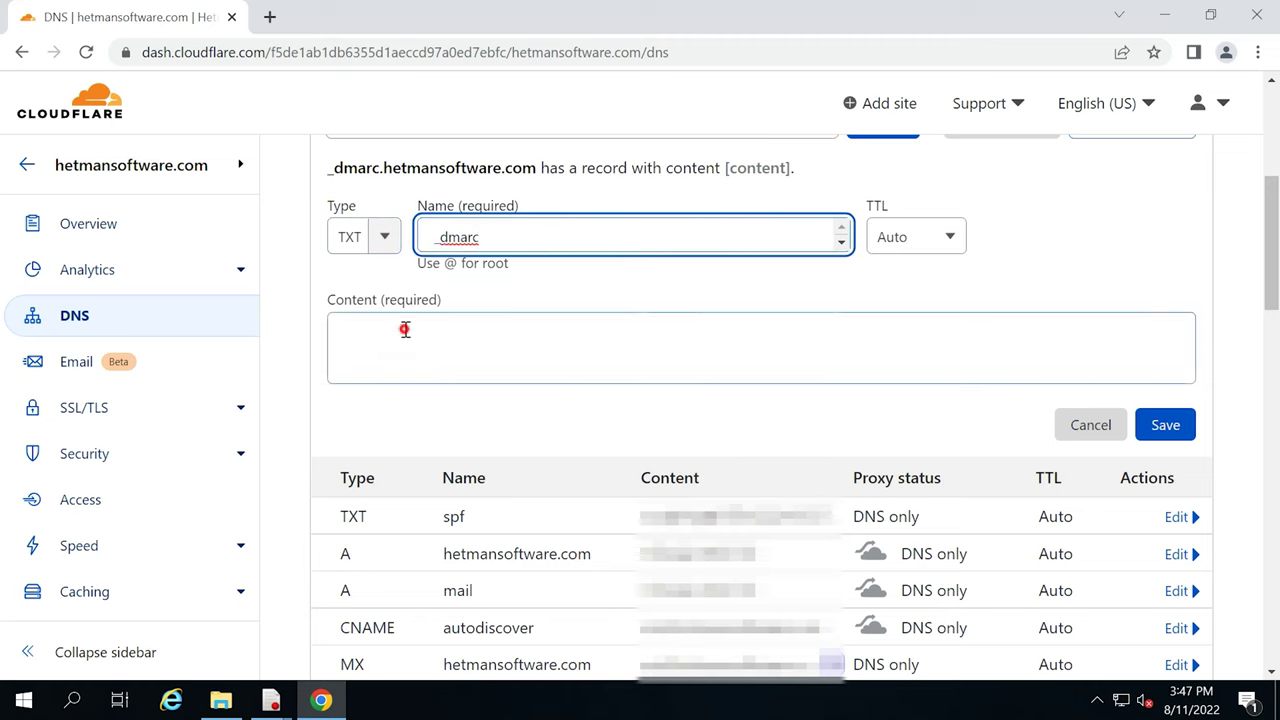
- Set the _dmarc record's content to "v=DMARC1; p=quarantine; aspf=r; sp=none" and save the record
click(442, 343)
text(v=DMARC1)
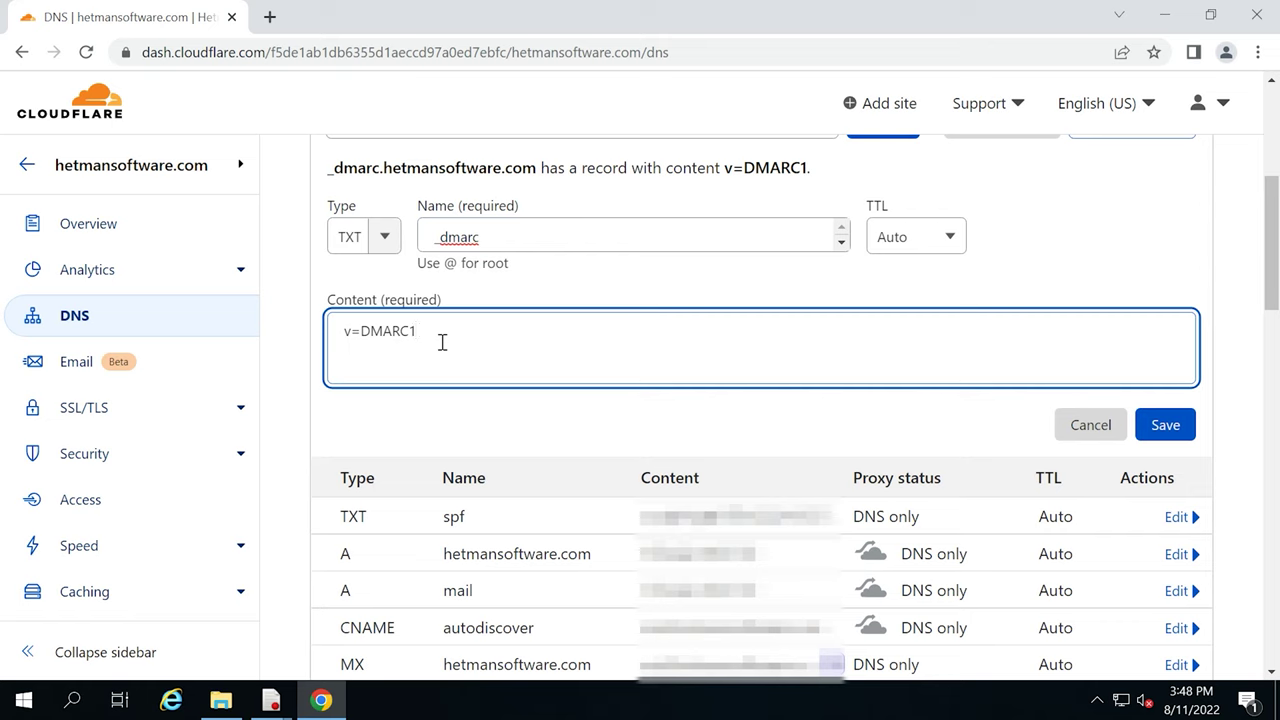
text(; p=quara)
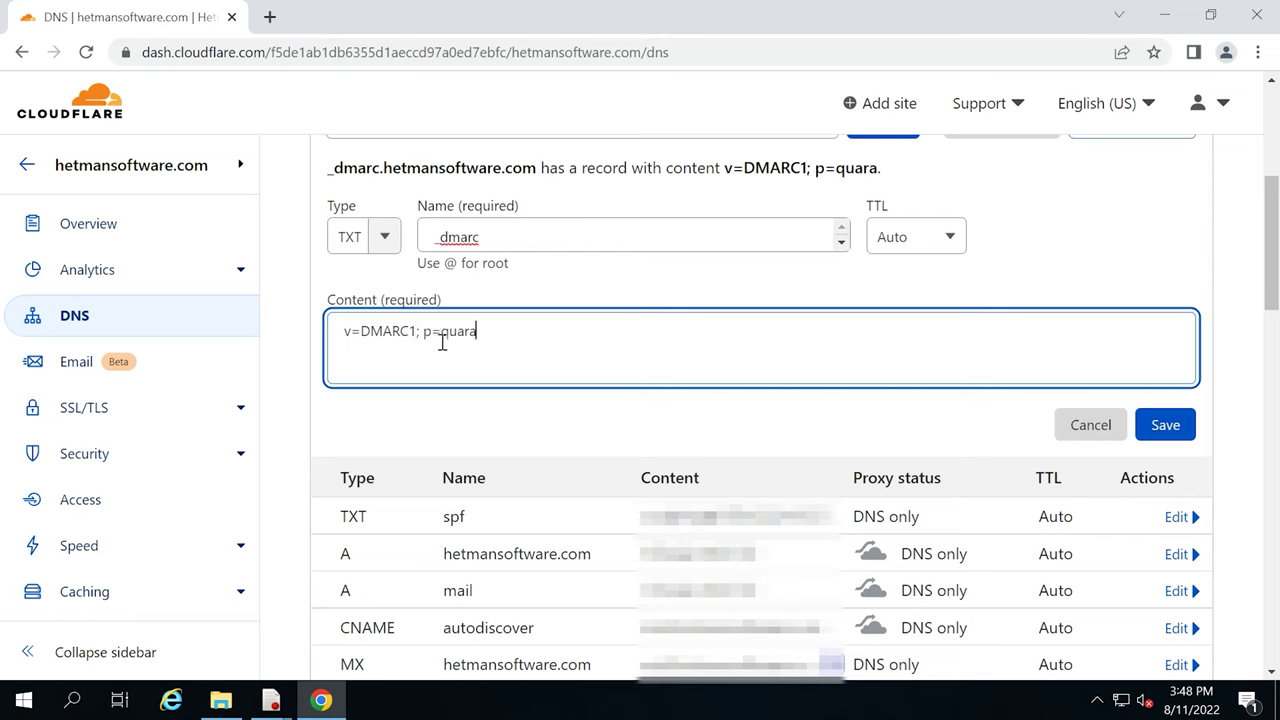
text(ntine; aspf=r; sp=none)
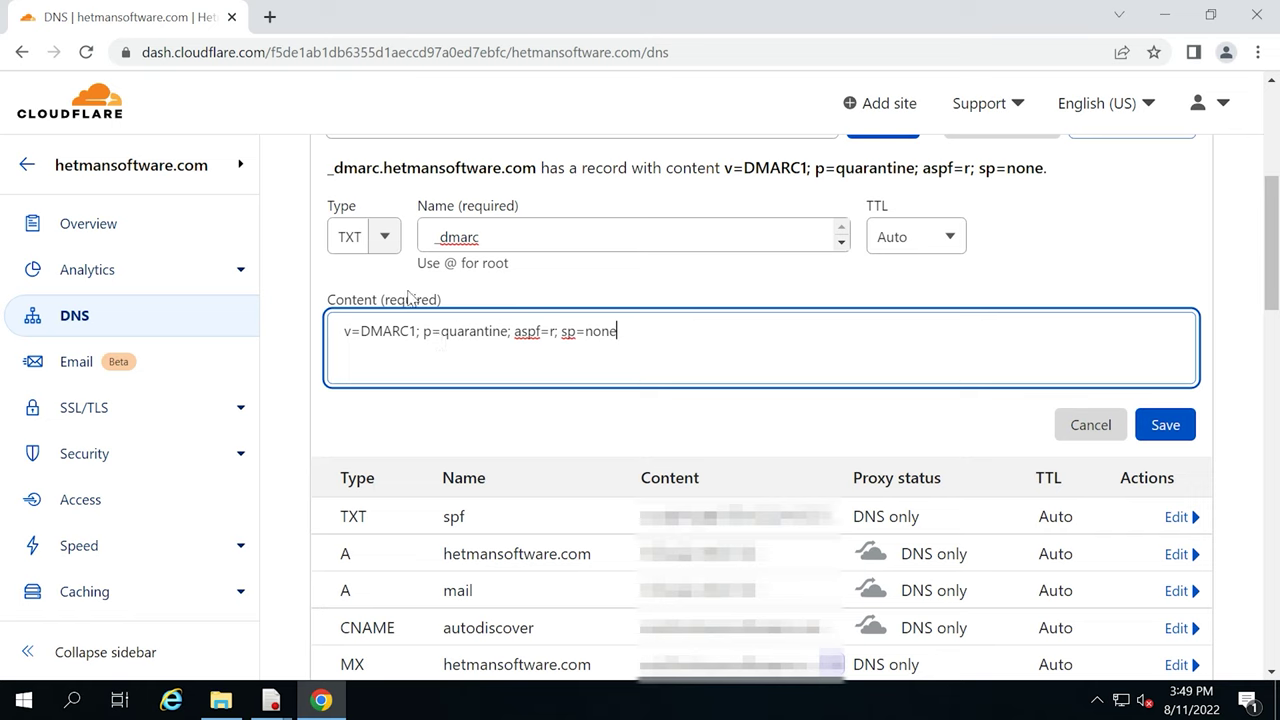
click(1165, 425)
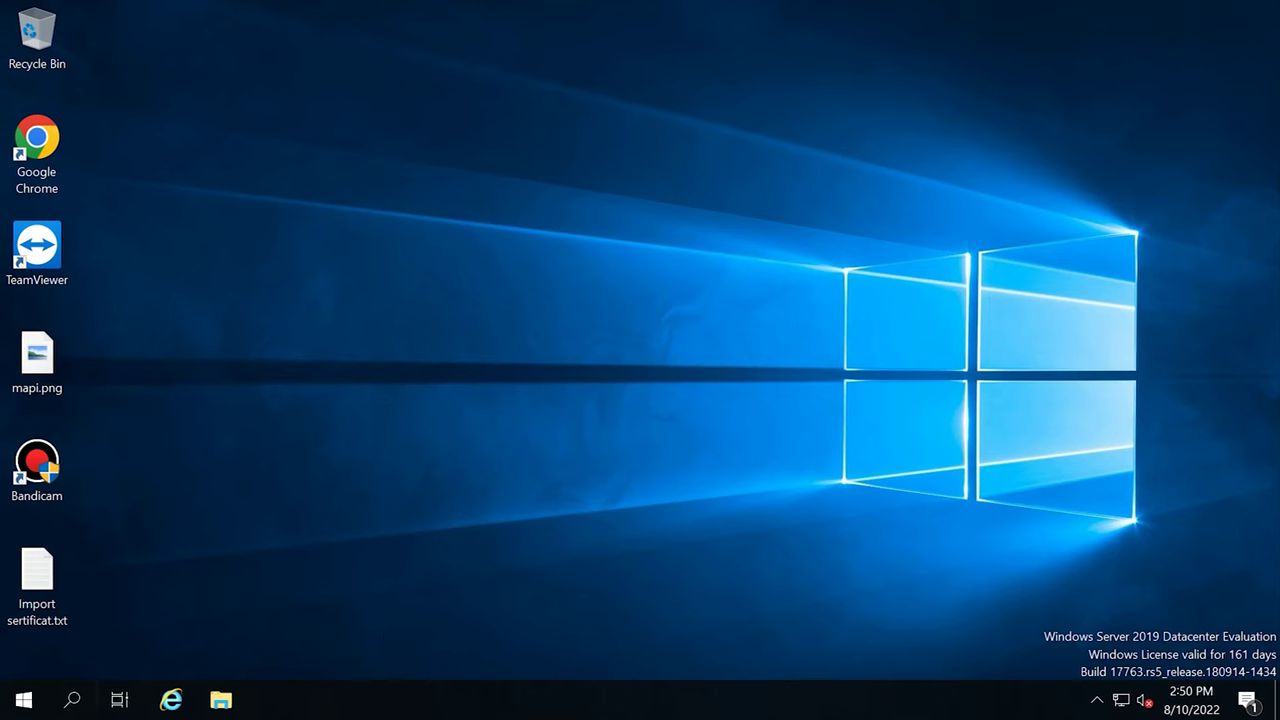
- Find the Windows Services desktop app through system search and open it
click(69, 705)
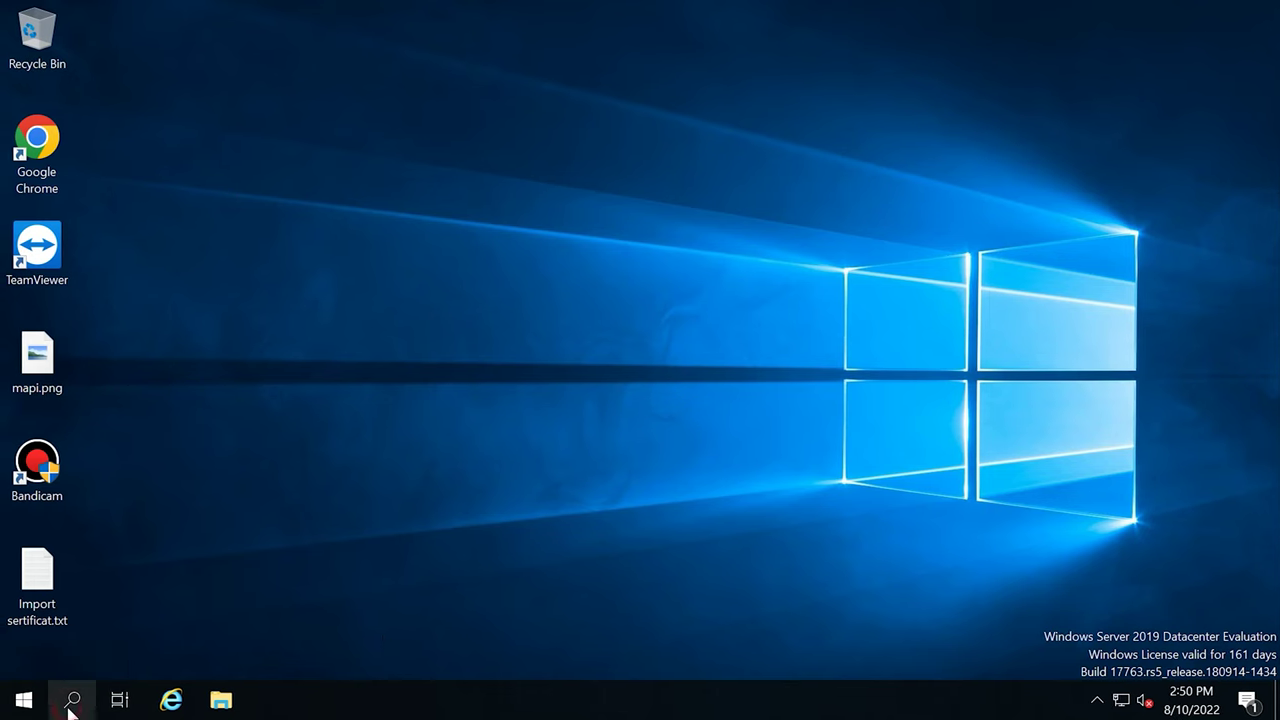
text(e)
text(er)
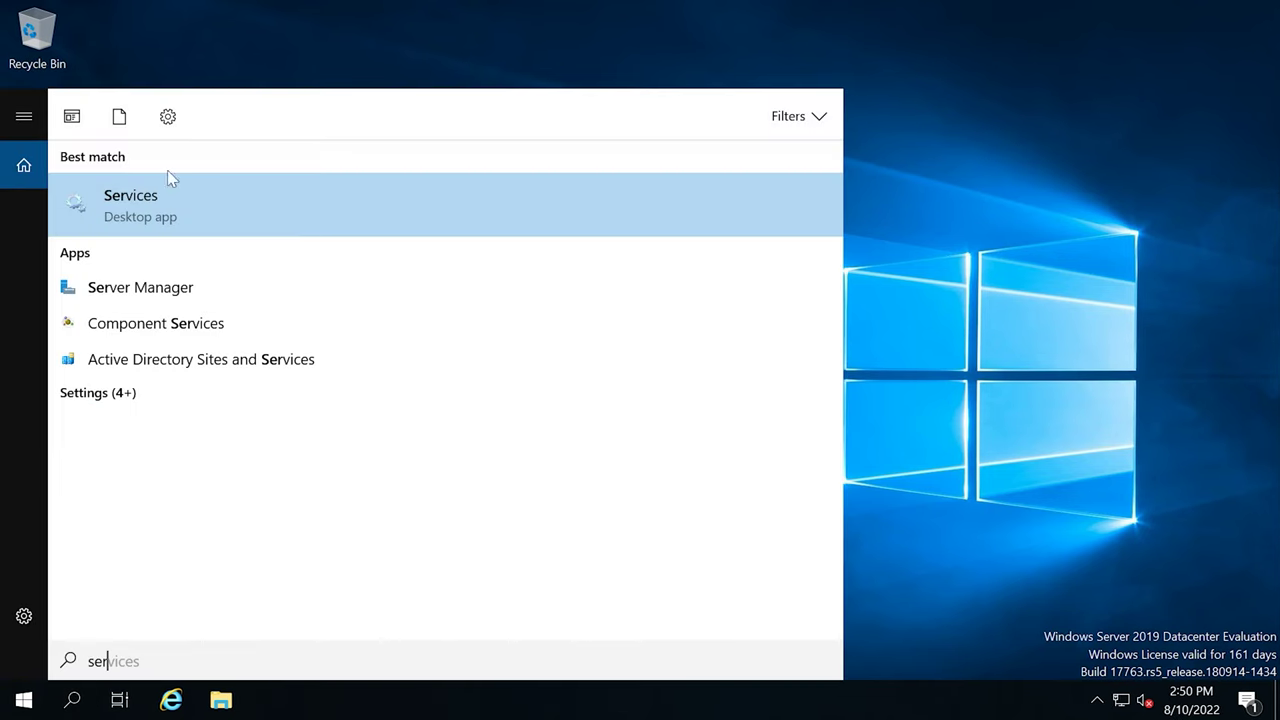
click(155, 213)
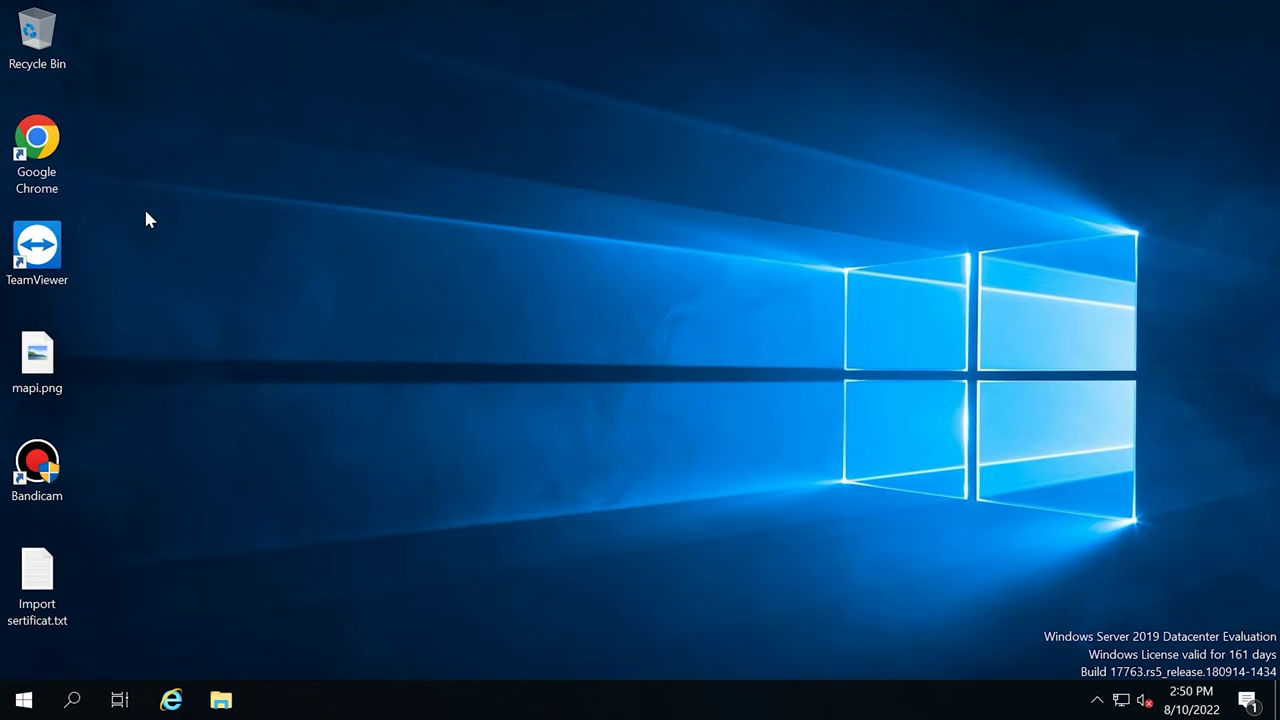
- Set the Microsoft Exchange IMAP4 service's startup type to Automatic, start the service and apply the changes
scroll(492, 505, down, 15)
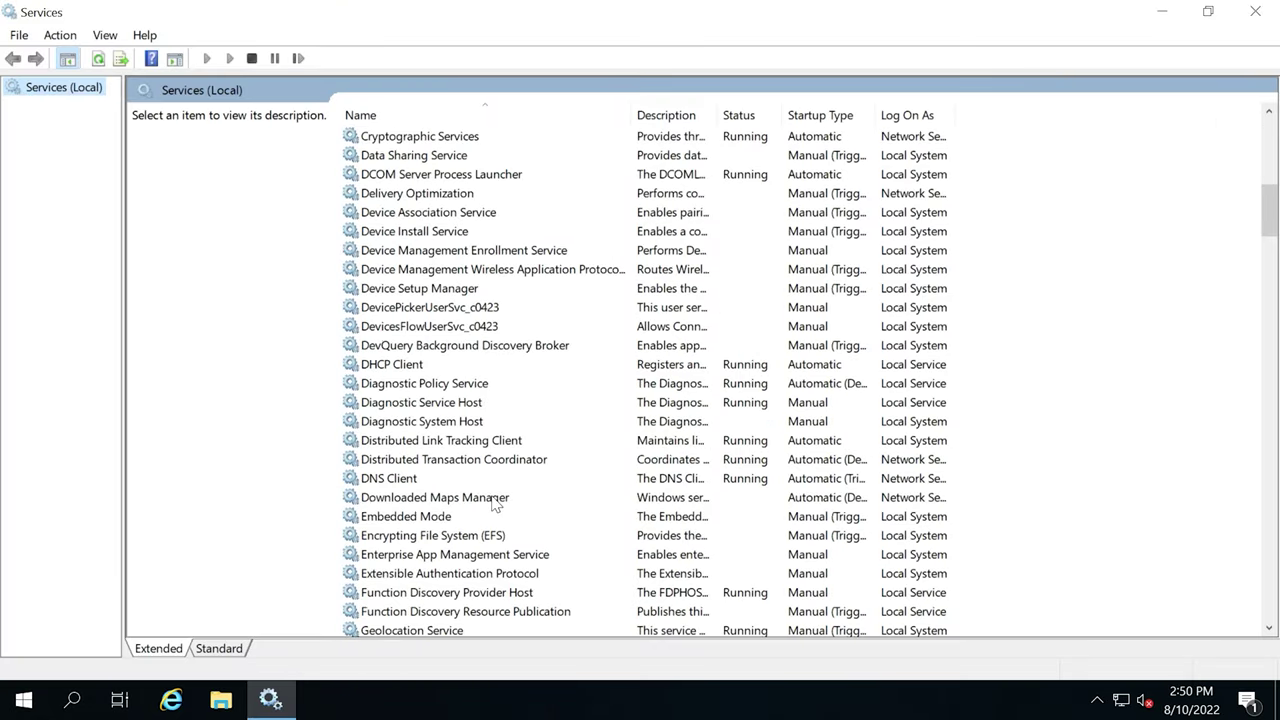
scroll(492, 500, down, 12)
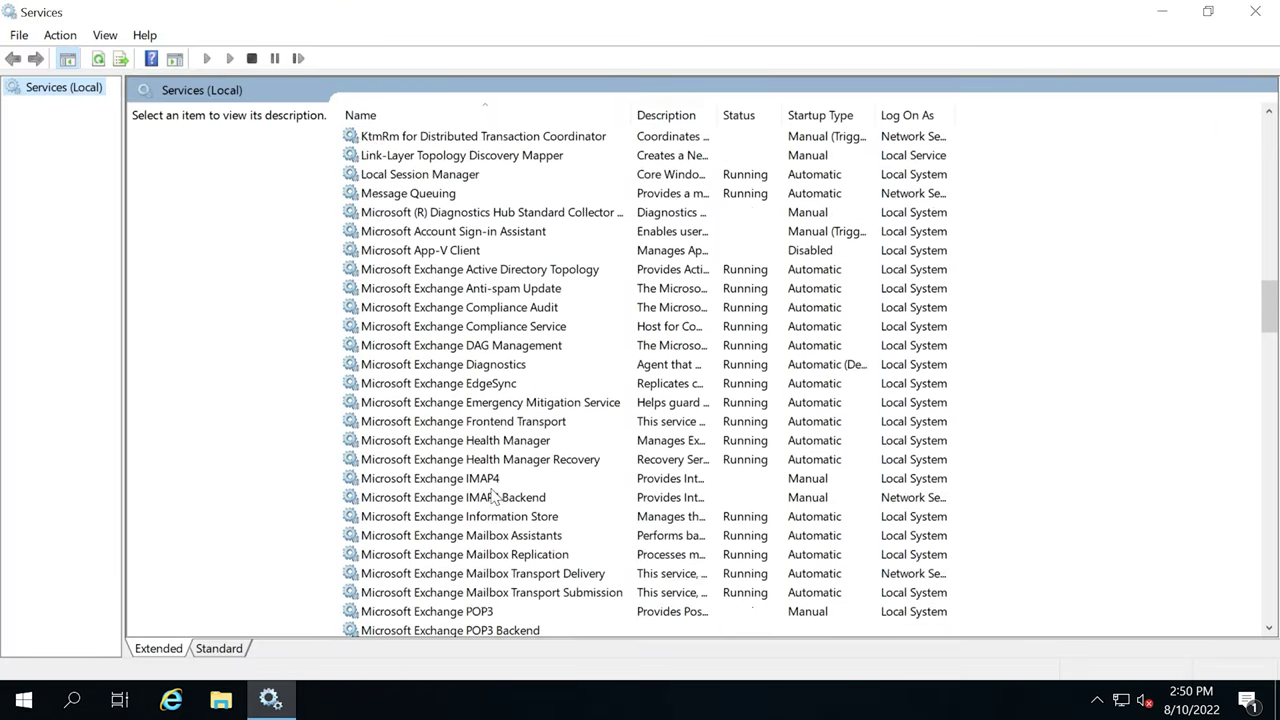
click(490, 423)
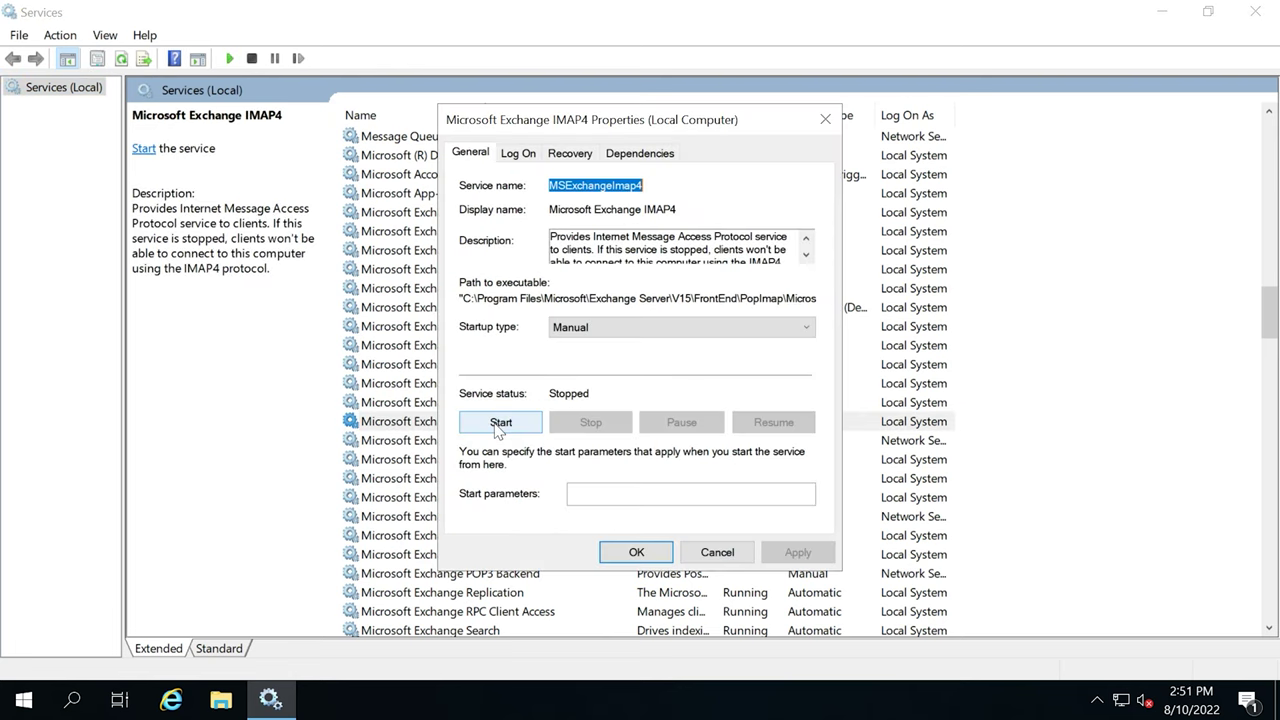
click(614, 330)
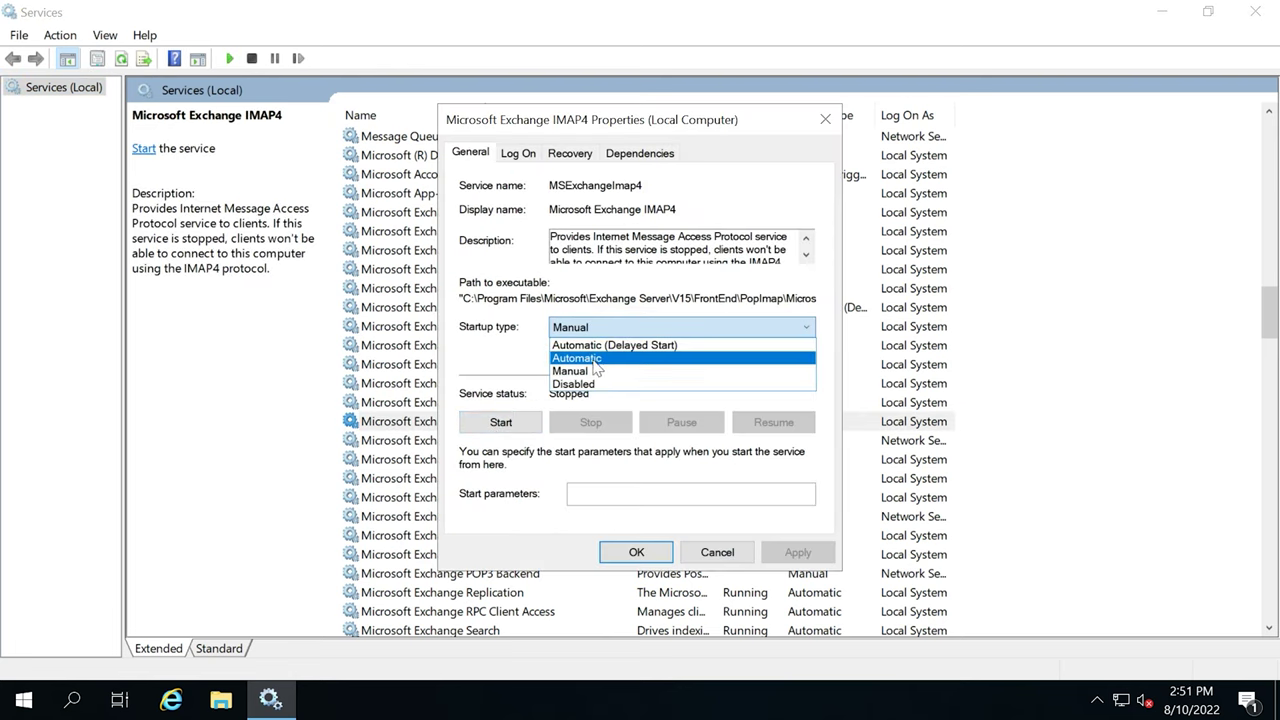
click(594, 358)
click(500, 428)
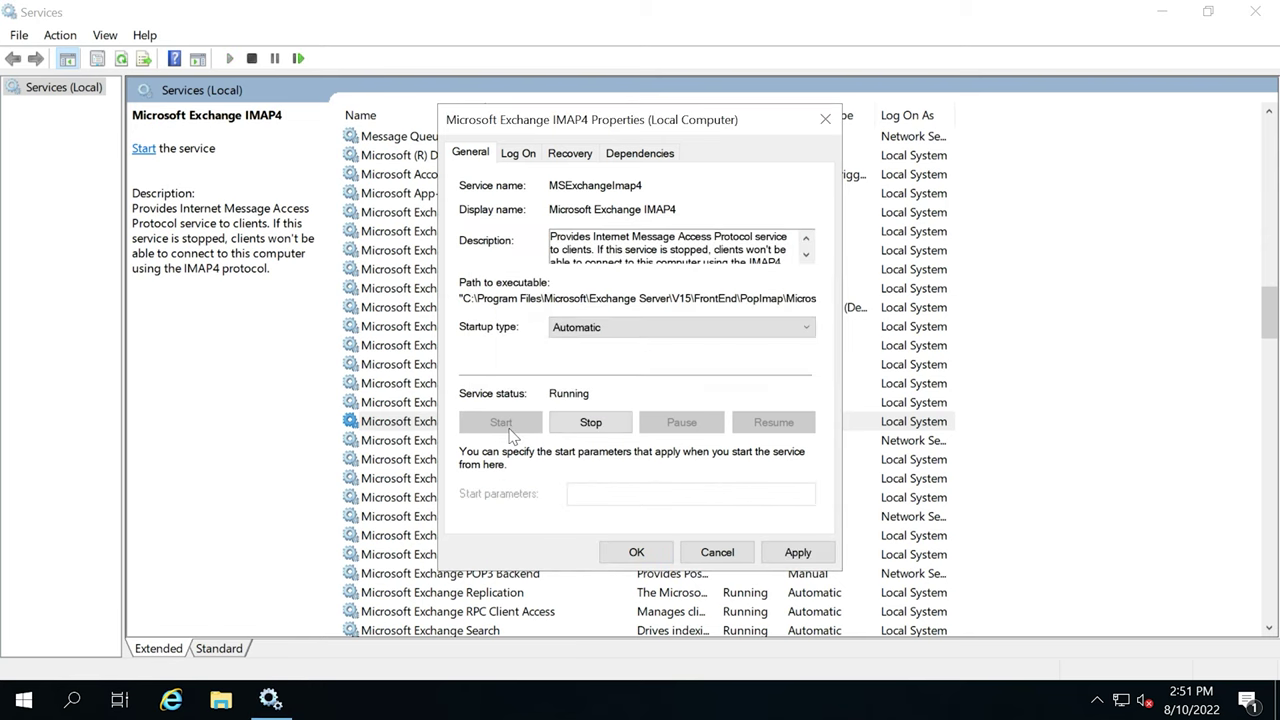
click(798, 555)
click(638, 553)
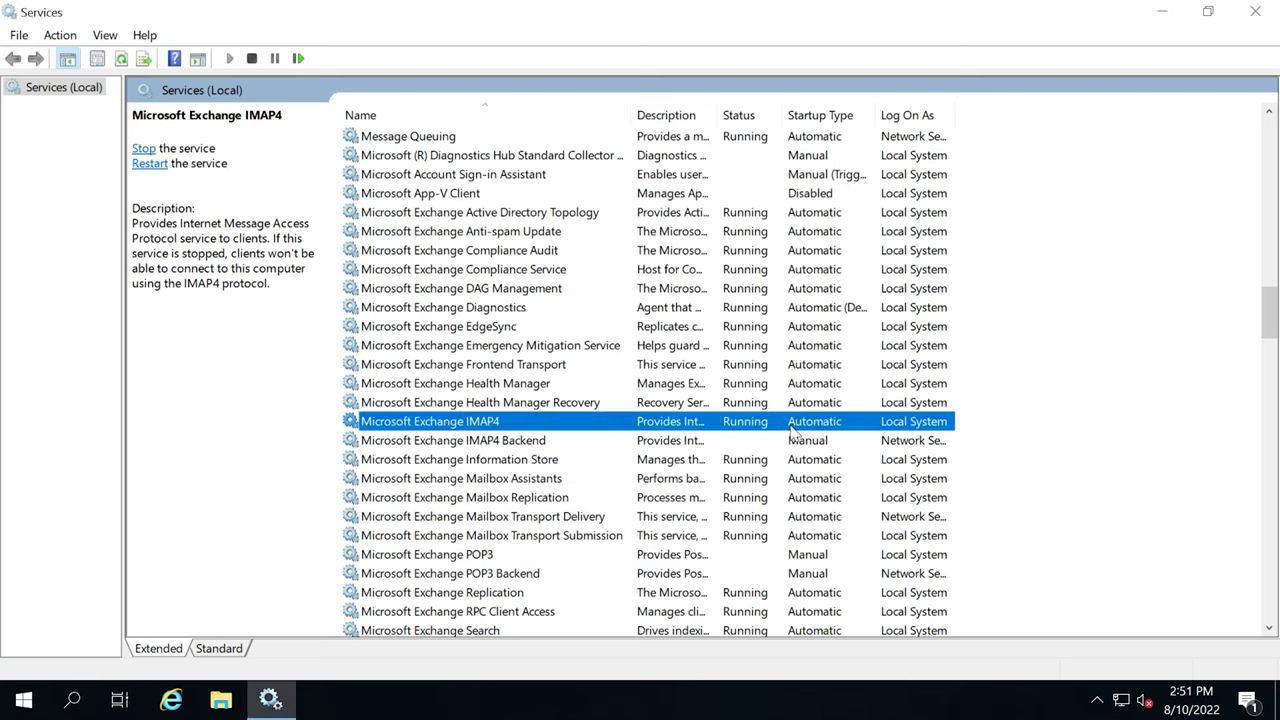
- Set the Microsoft Exchange IMAP4 Backend service to Automatic startup, start it and apply the changes
double_click(473, 440)
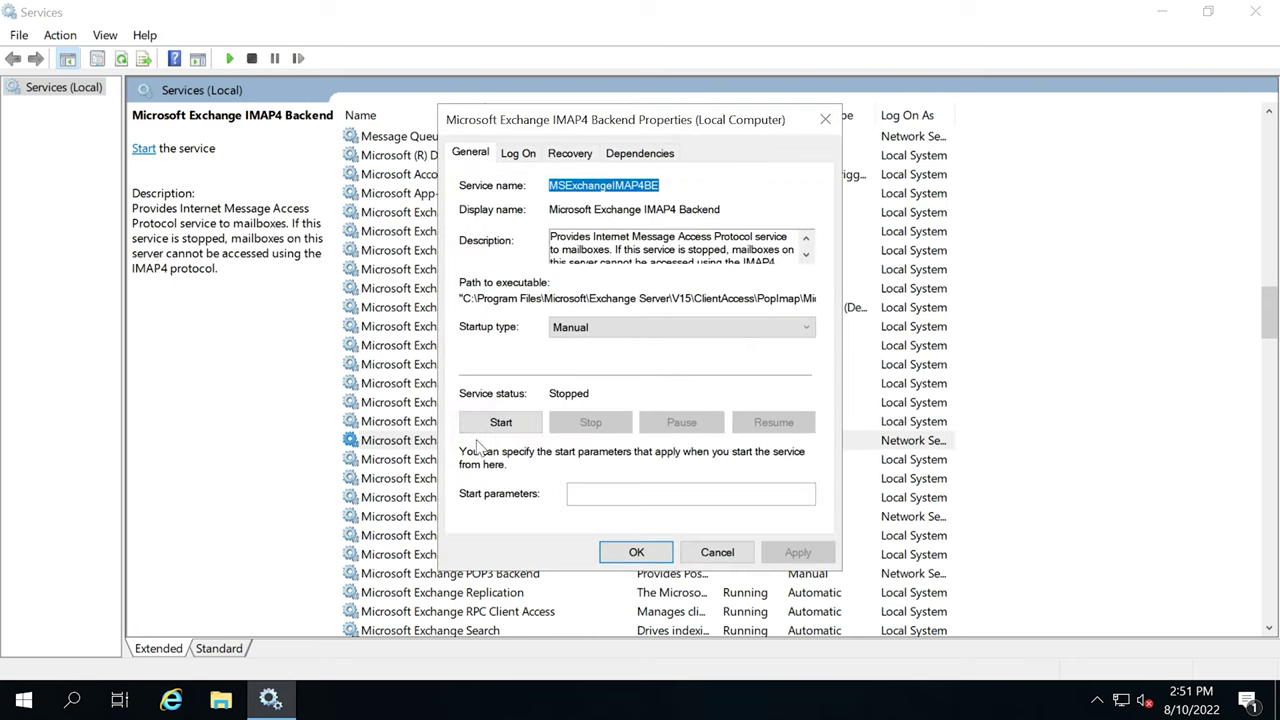
click(605, 327)
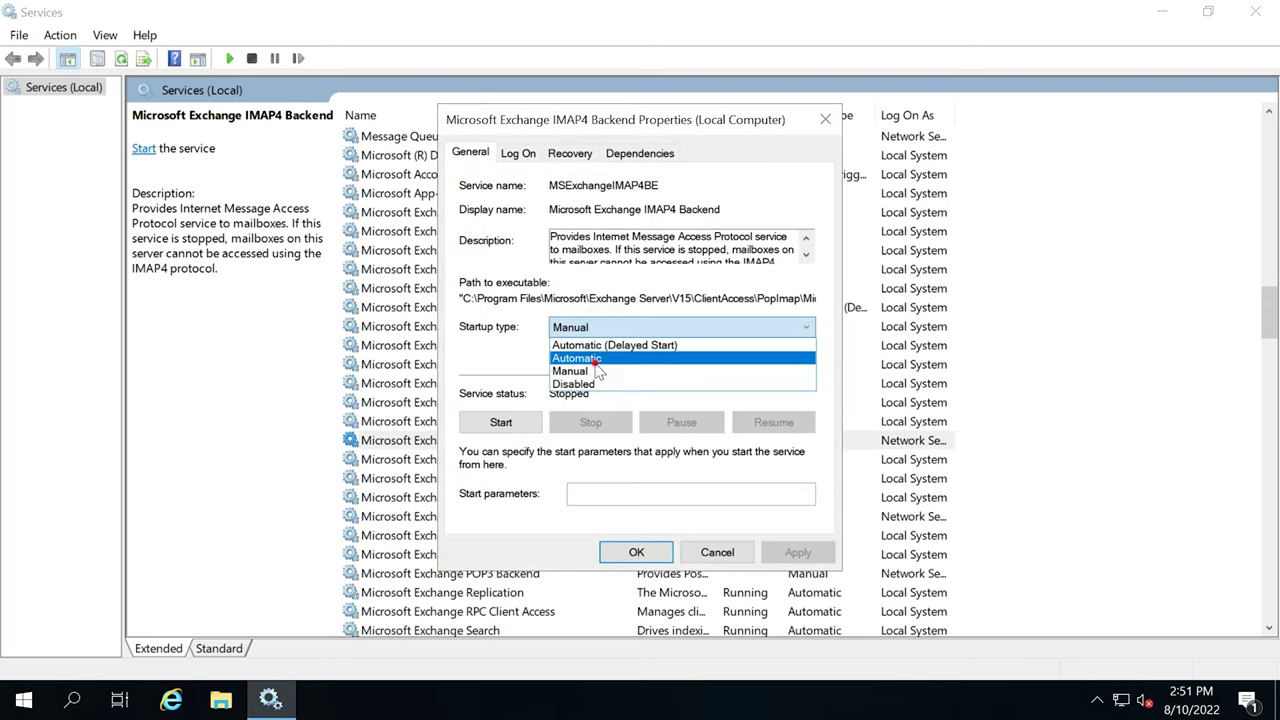
click(592, 361)
click(521, 426)
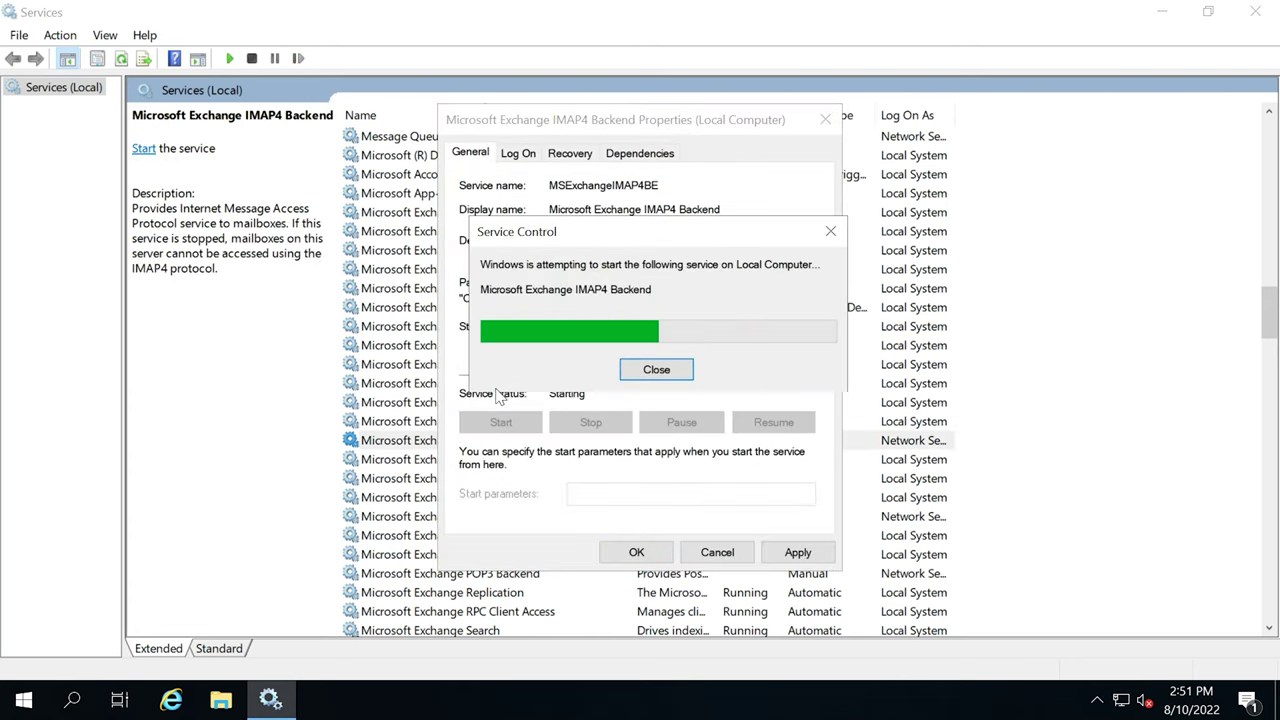
click(798, 555)
click(636, 553)
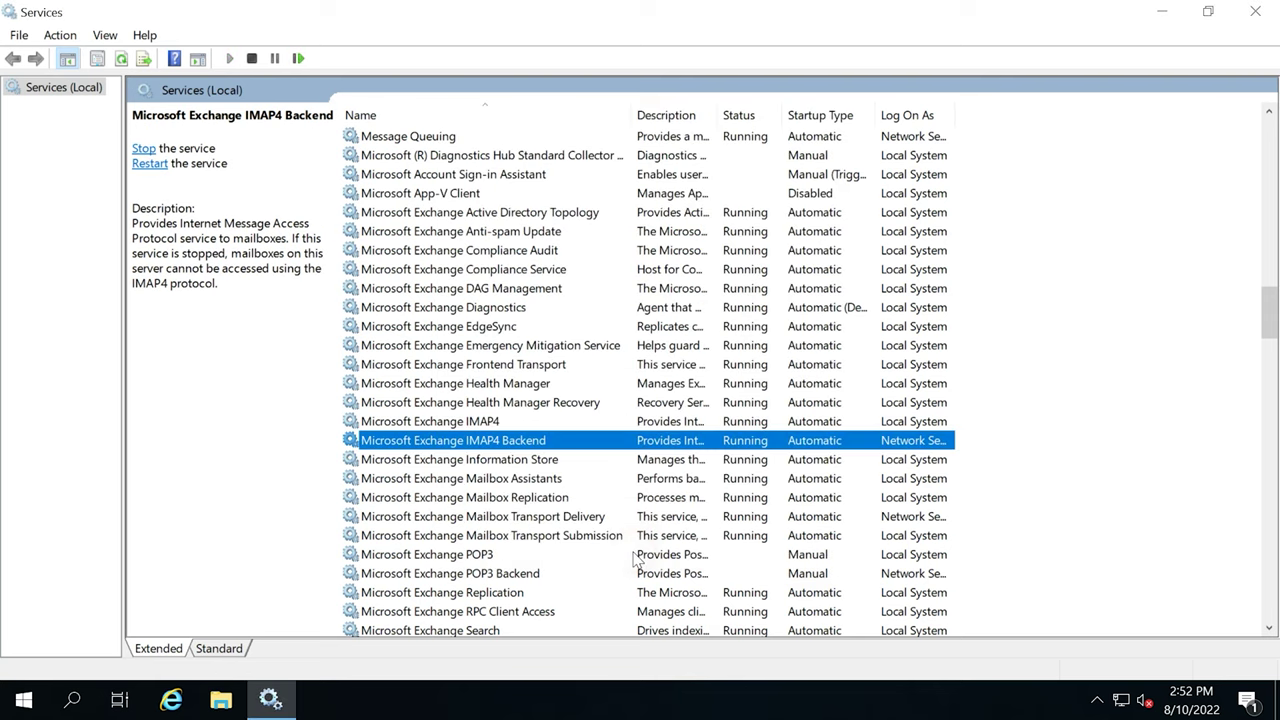
- Set the Microsoft Exchange POP3 service's startup type to Automatic, start the service and apply the changes
click(479, 556)
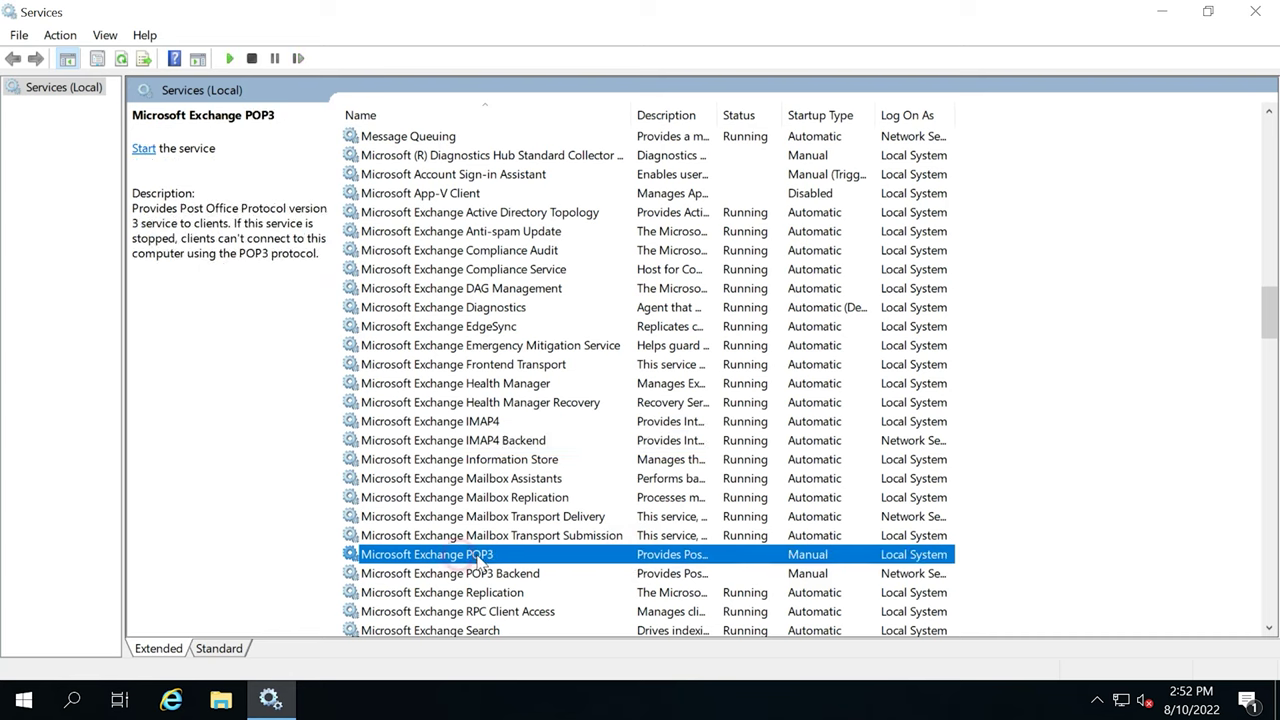
double_click(479, 556)
click(612, 330)
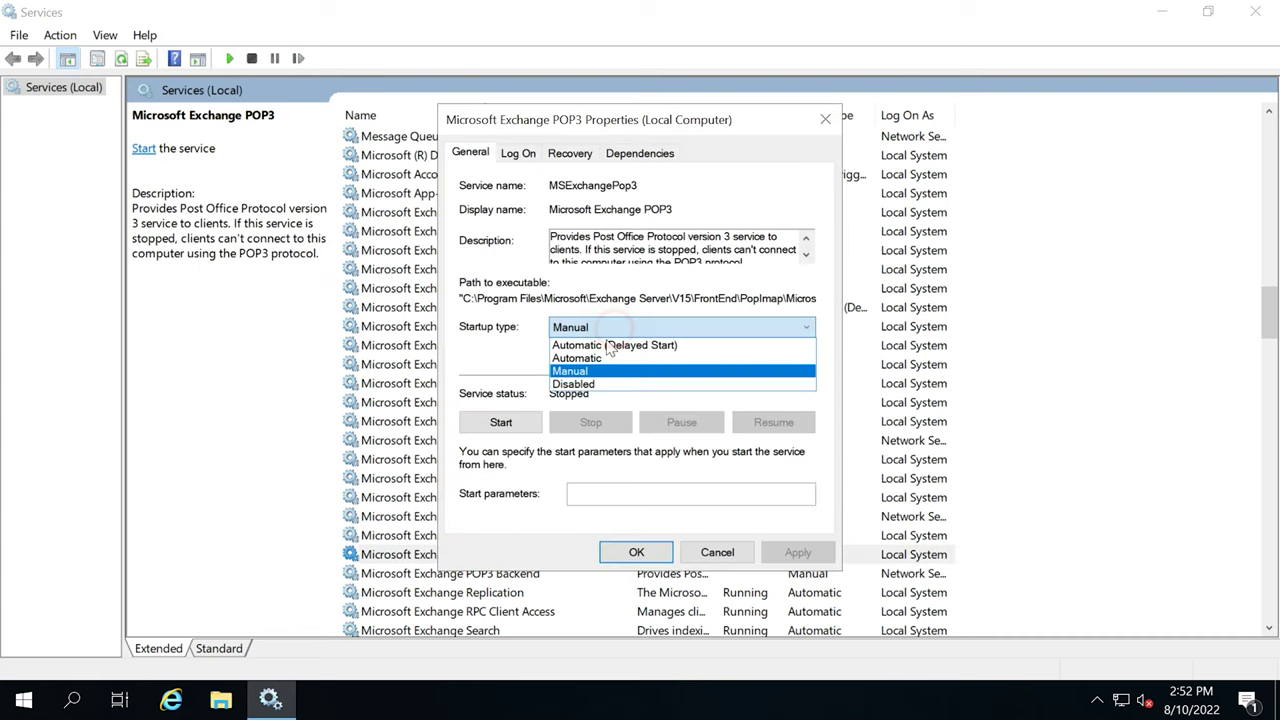
click(588, 358)
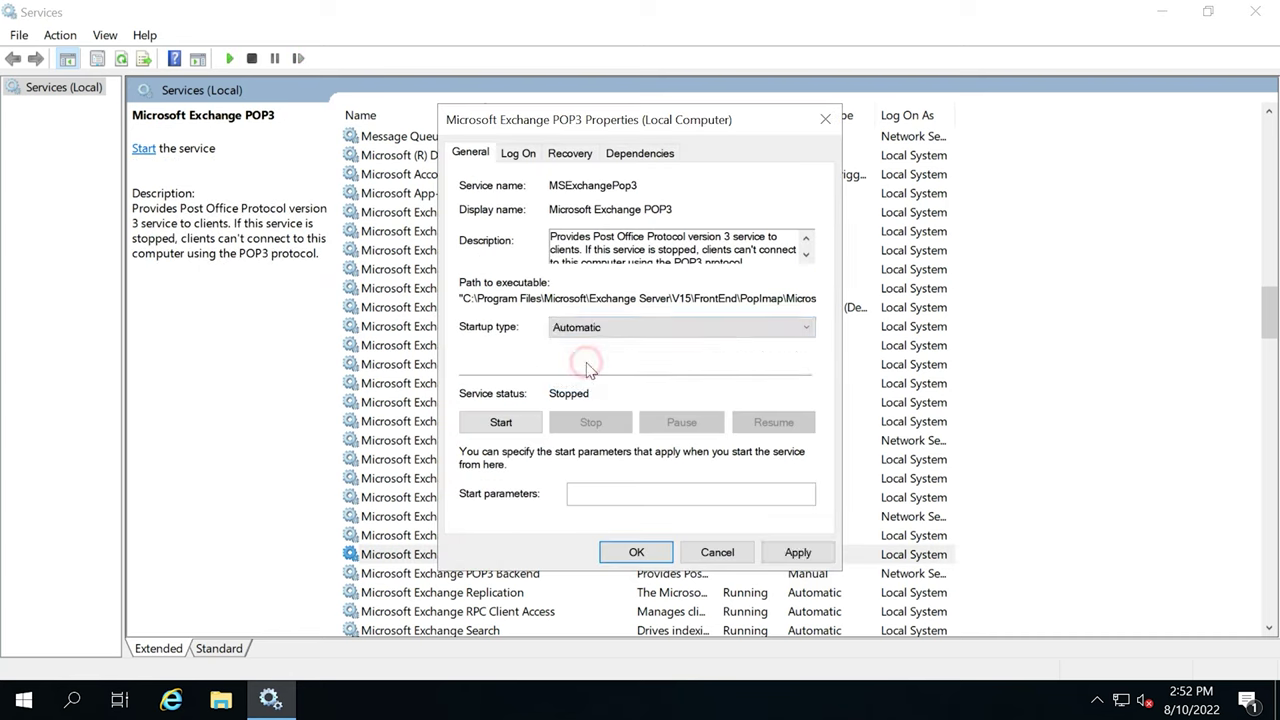
click(510, 428)
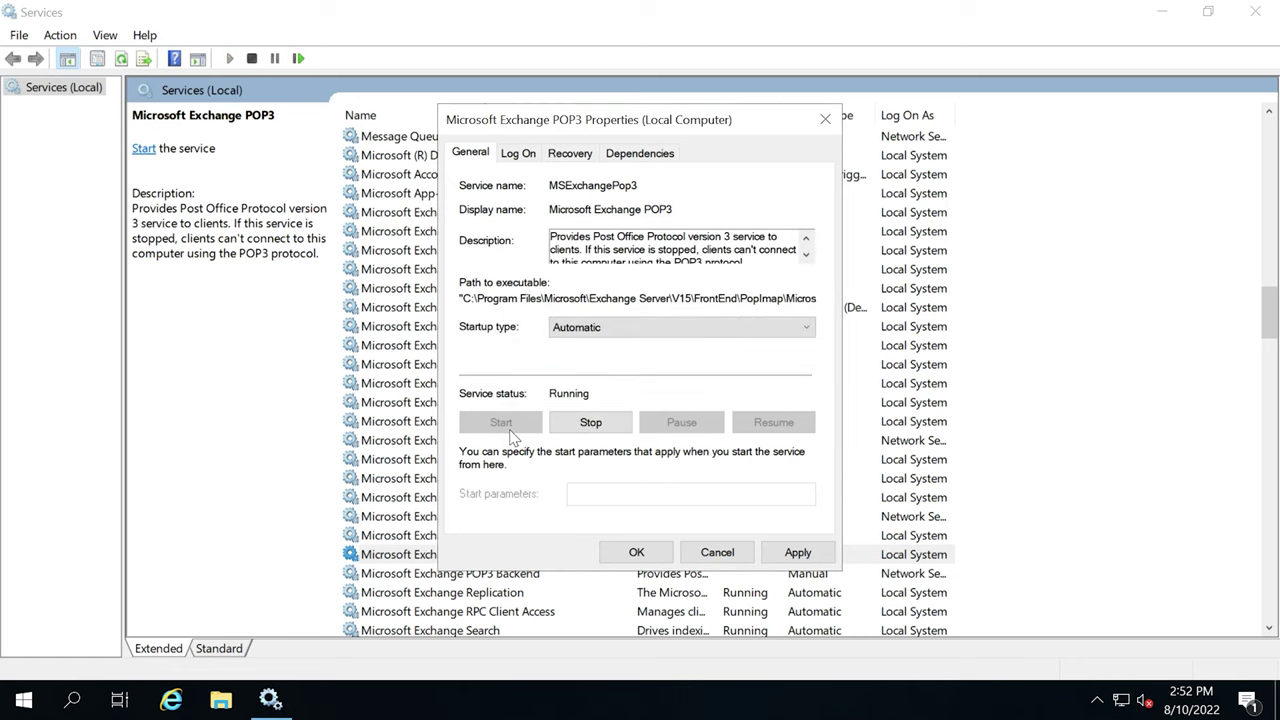
click(800, 556)
click(644, 557)
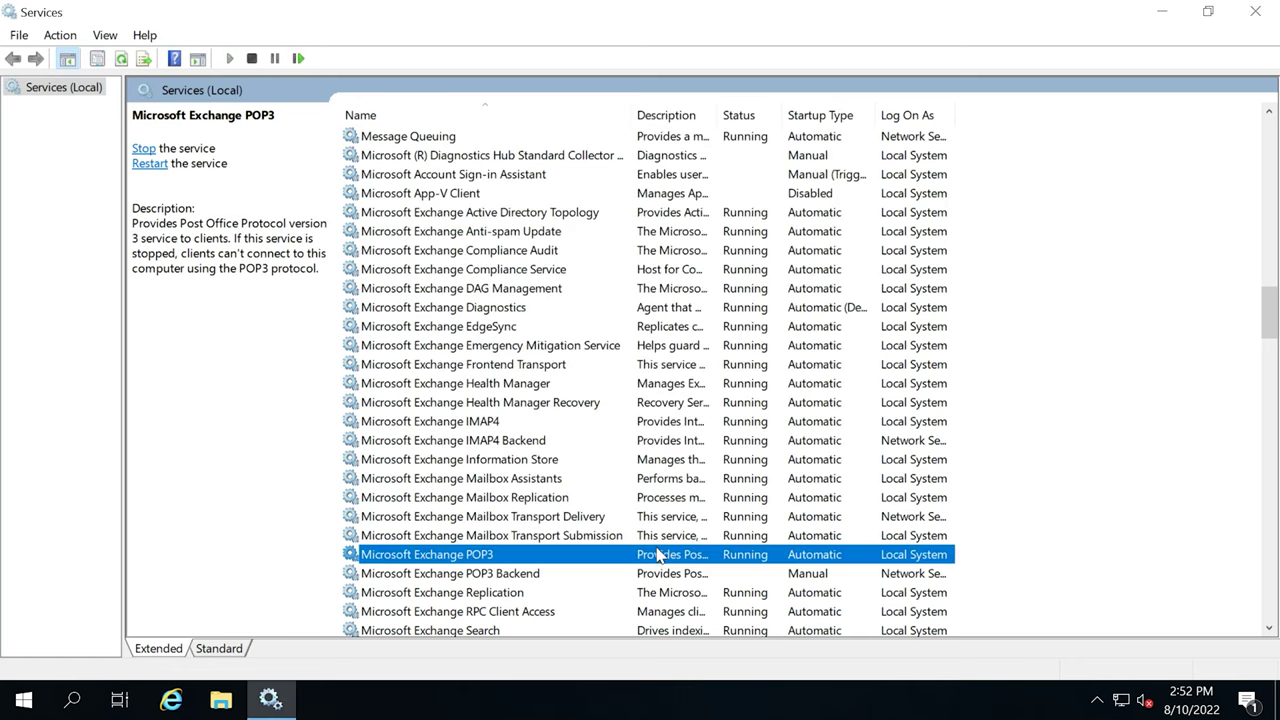
- Set the Microsoft Exchange POP3 Backend service to Automatic startup, start it and apply the changes
double_click(466, 575)
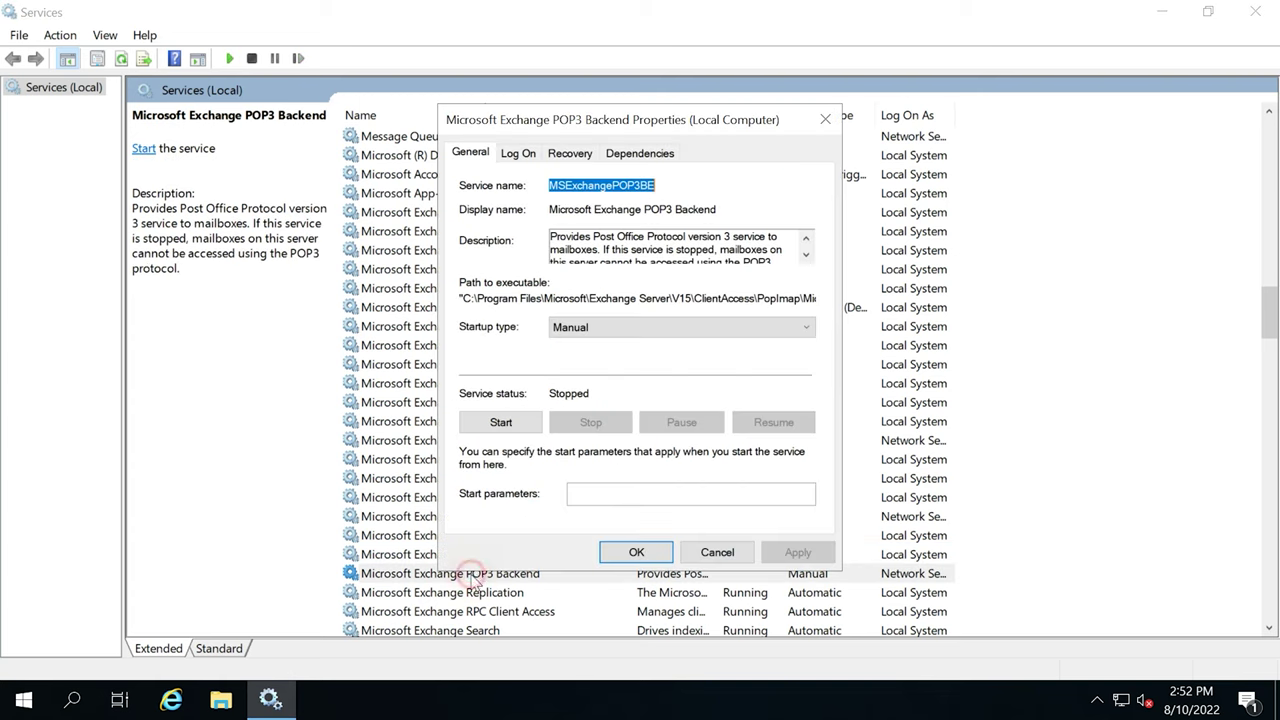
click(597, 333)
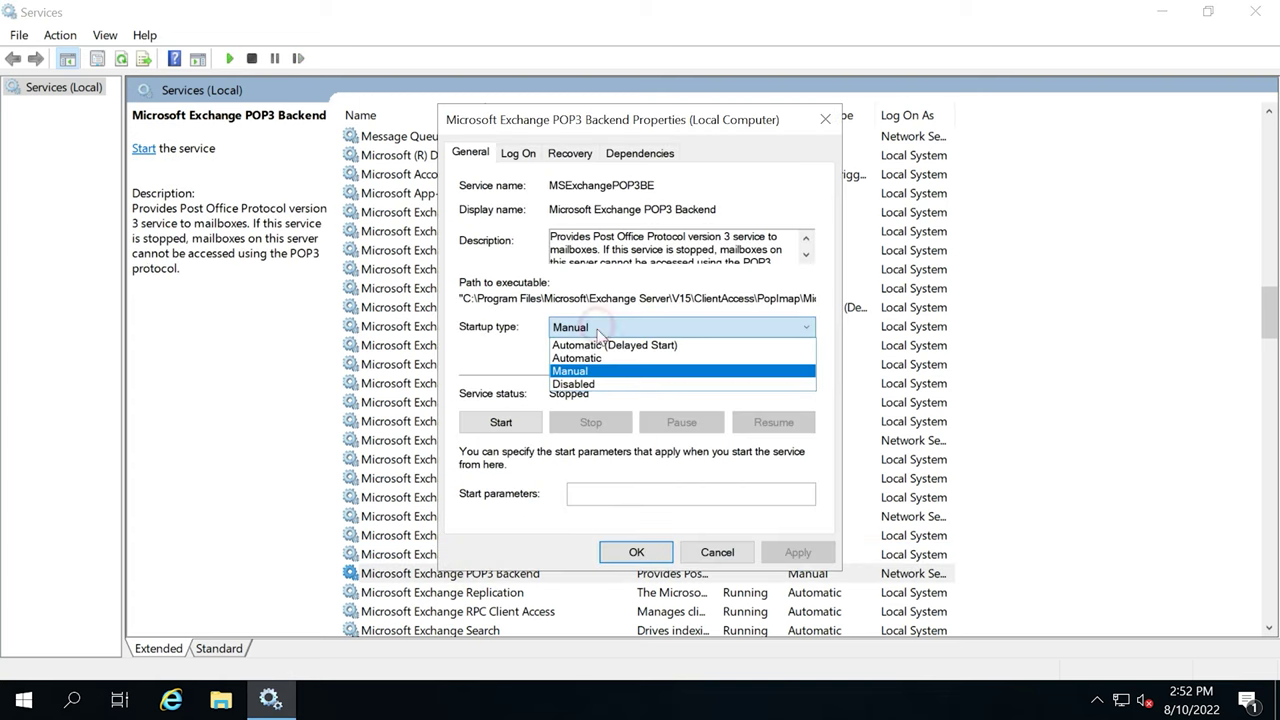
click(591, 358)
click(510, 432)
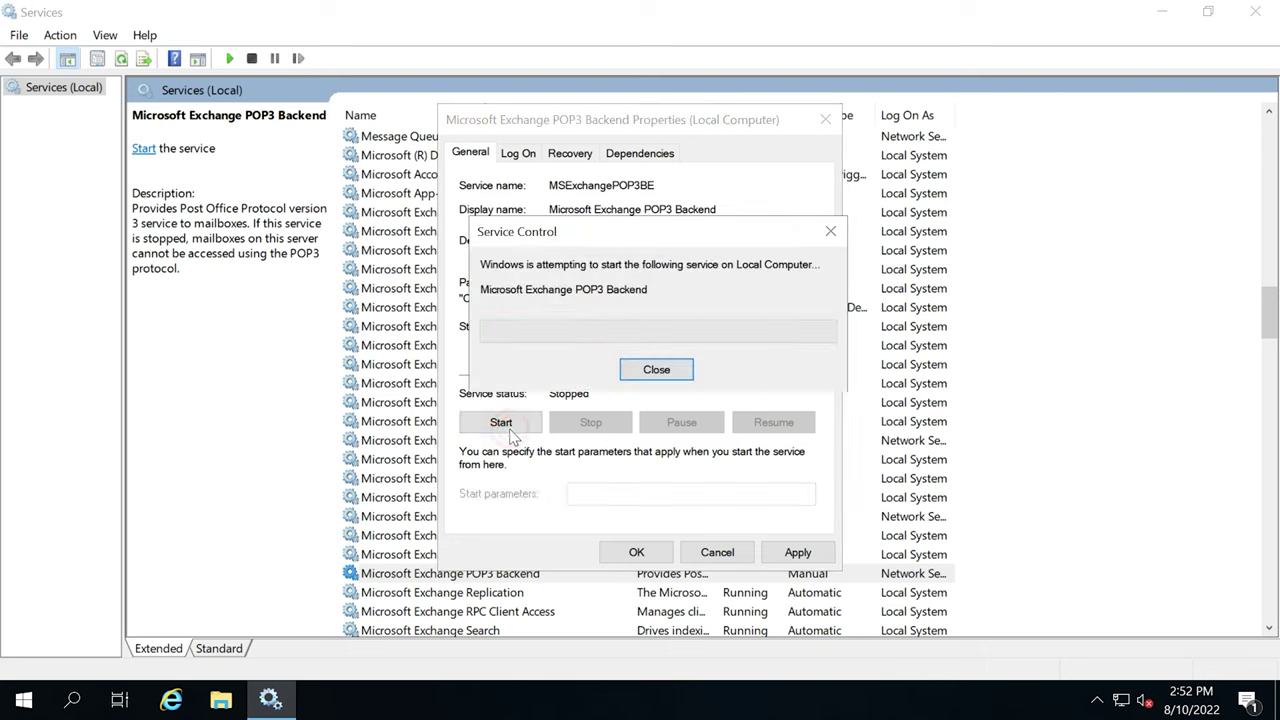
click(798, 552)
click(638, 556)
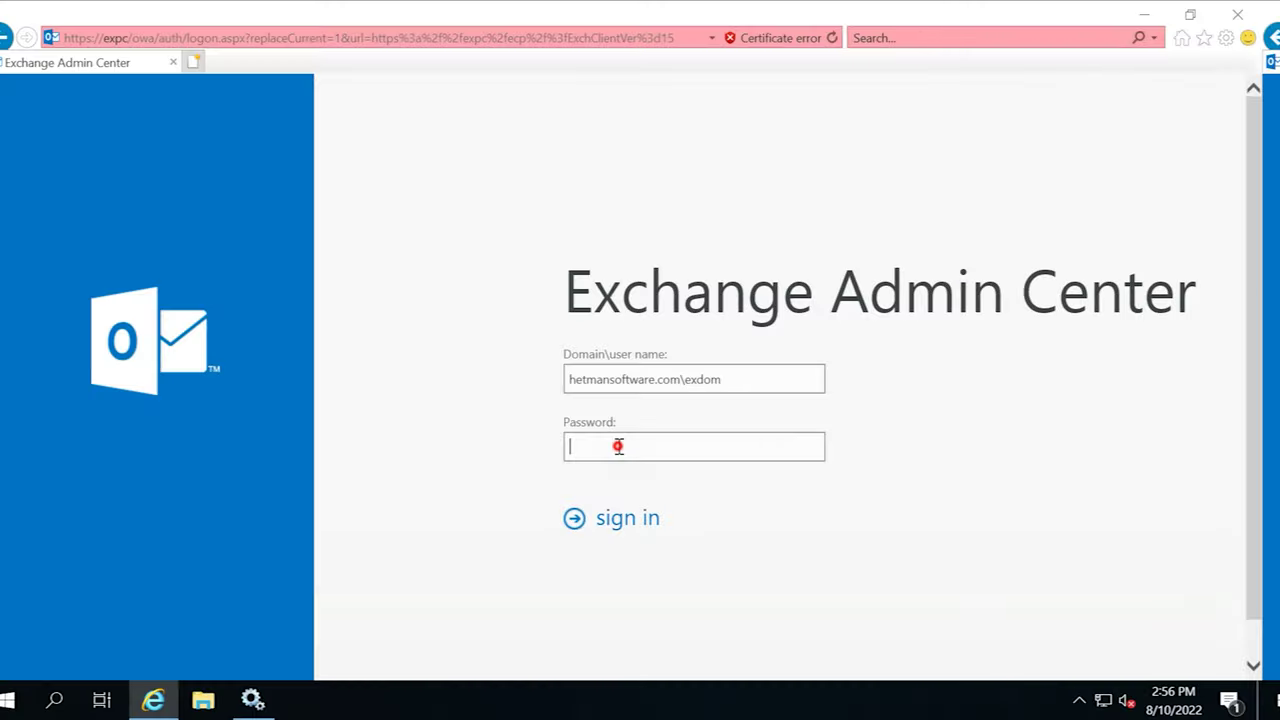
- Sign in to Exchange Admin Center with the account password and open the servers' certificates list
text(************)
click(645, 518)
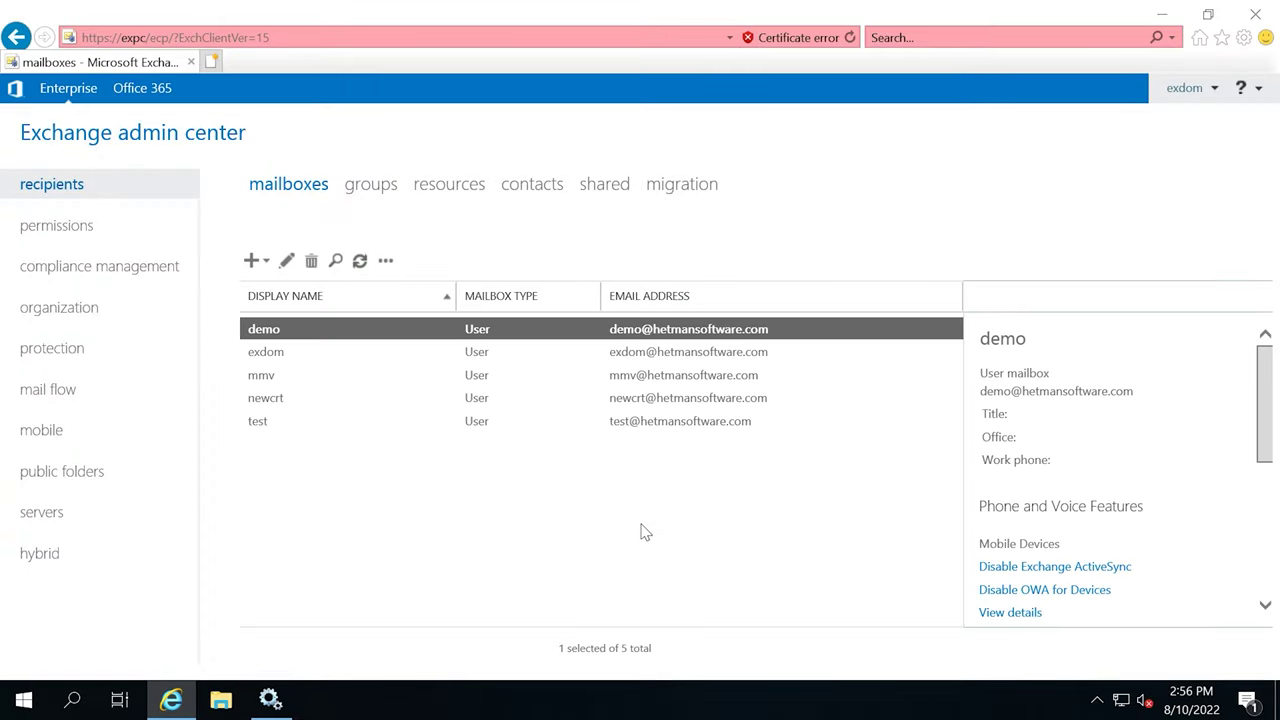
click(70, 522)
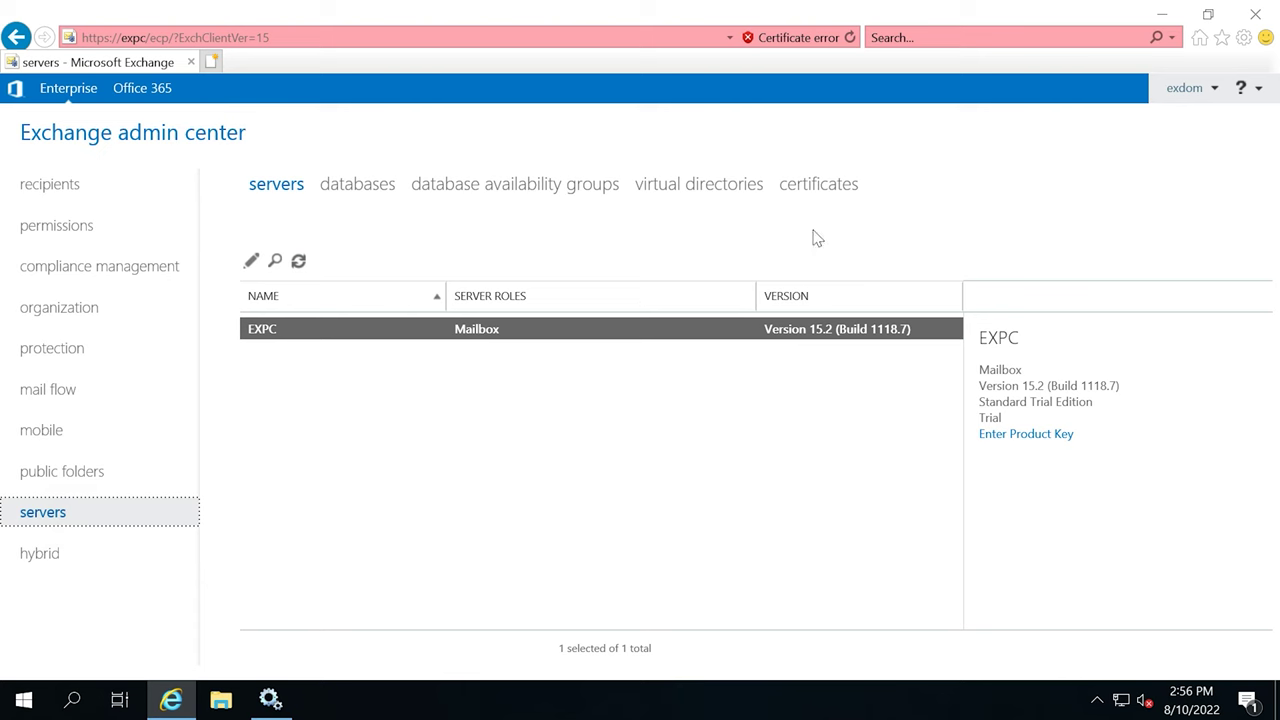
click(829, 188)
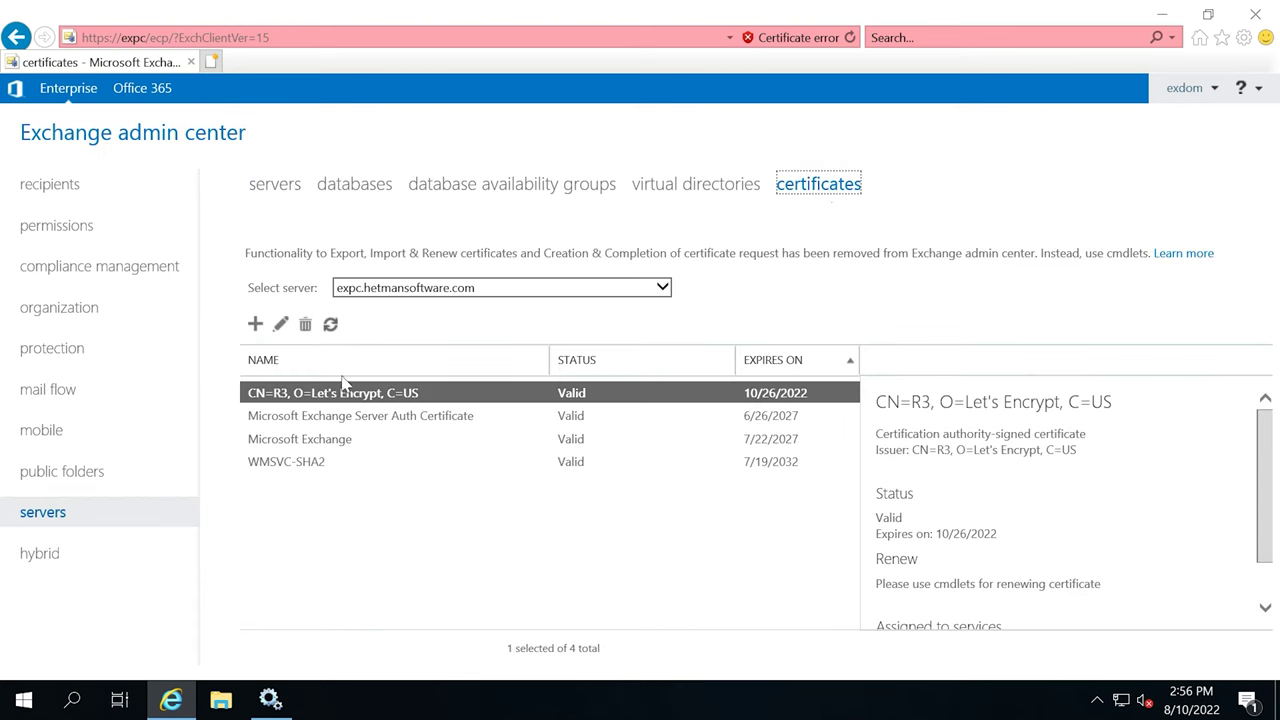
- Open the Let's Encrypt certificate's service assignments and save it with SMTP, IMAP, POP and IIS selected
double_click(342, 394)
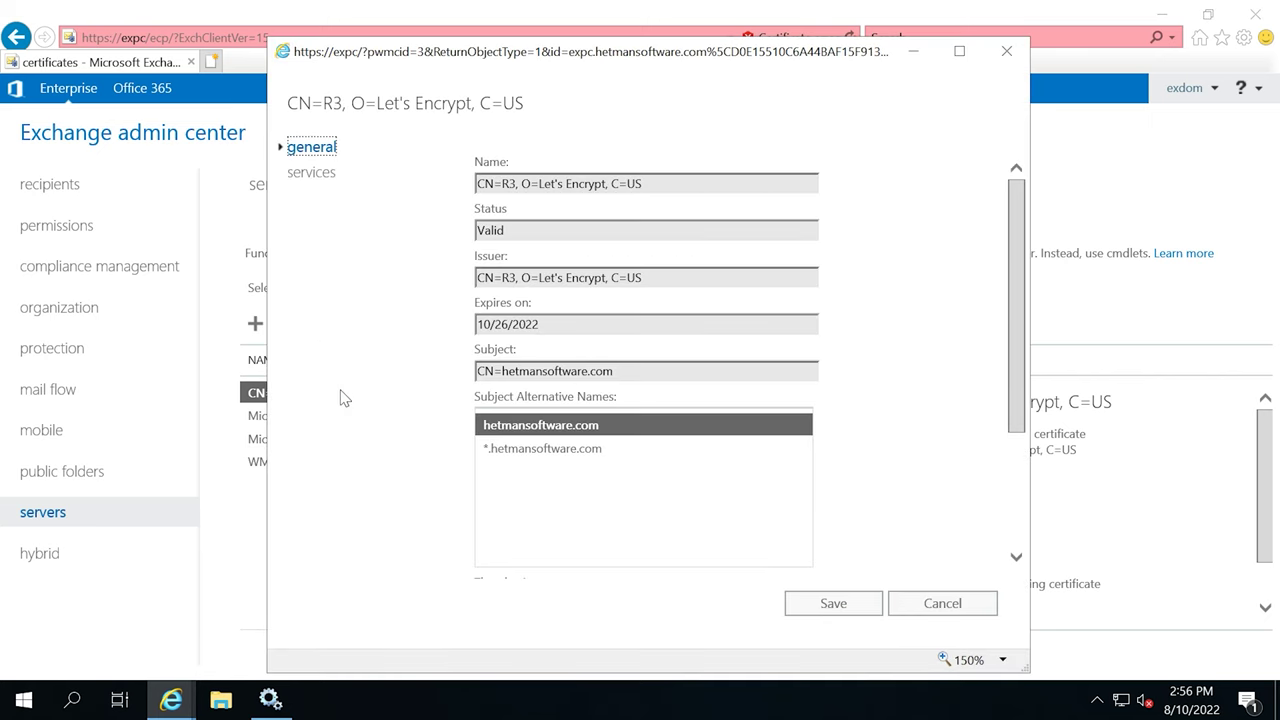
click(316, 176)
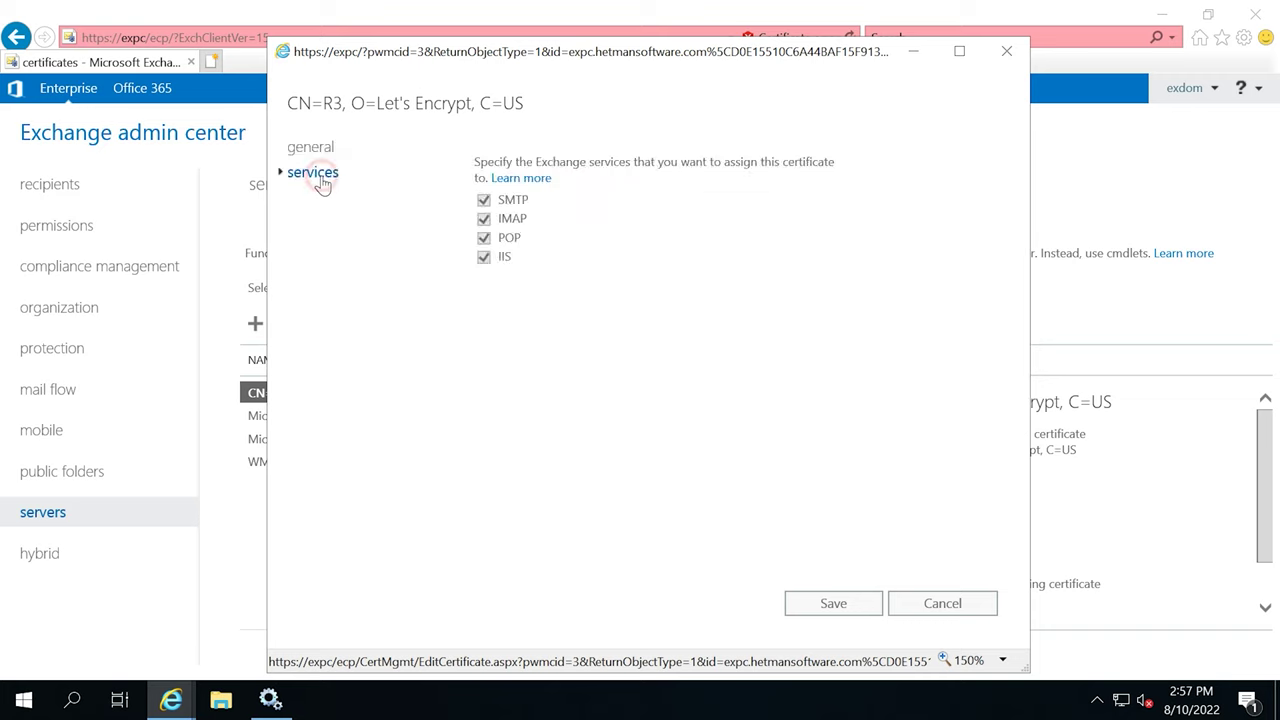
click(484, 219)
click(484, 238)
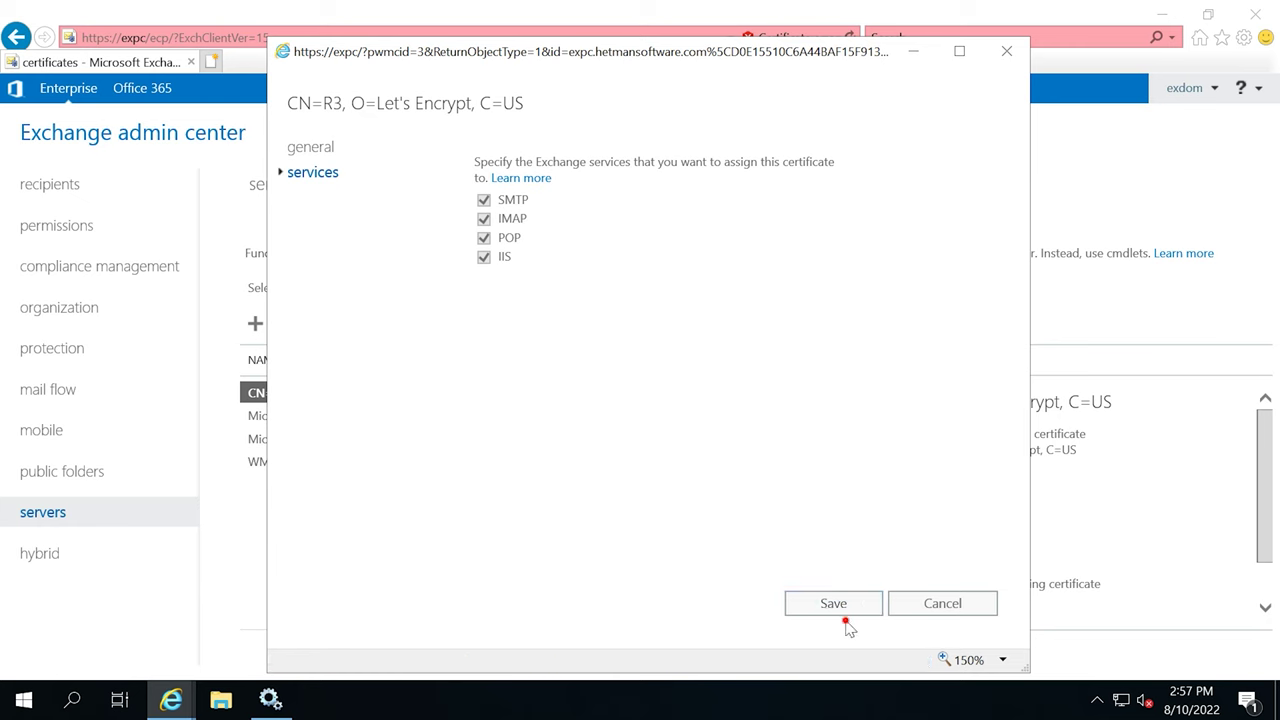
click(840, 608)
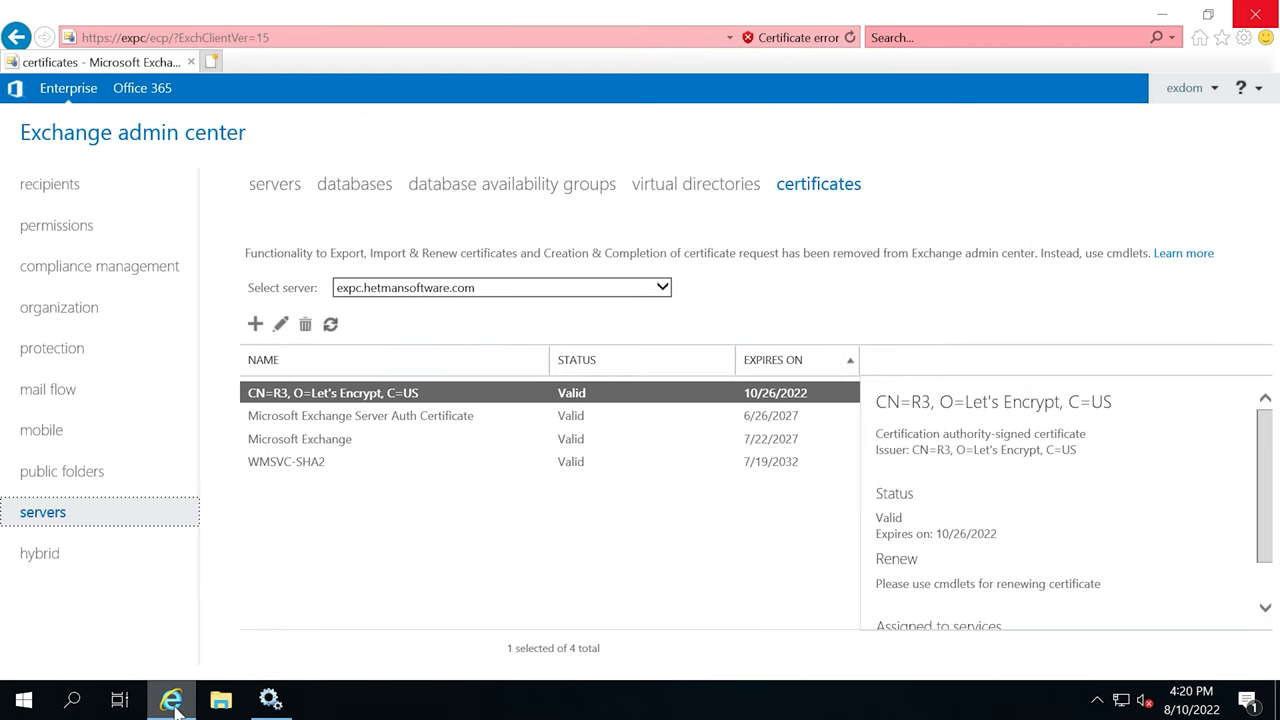
- Open Exchange Management Shell maximized and enter Set-PopSettings -ExternalConnectionSettings "mail.hetmansoftware.com:995:SSL","mail.hetmansoftware.com:110:TLS" -x509CertificateName hetmansoftware.com at the prompt
click(24, 700)
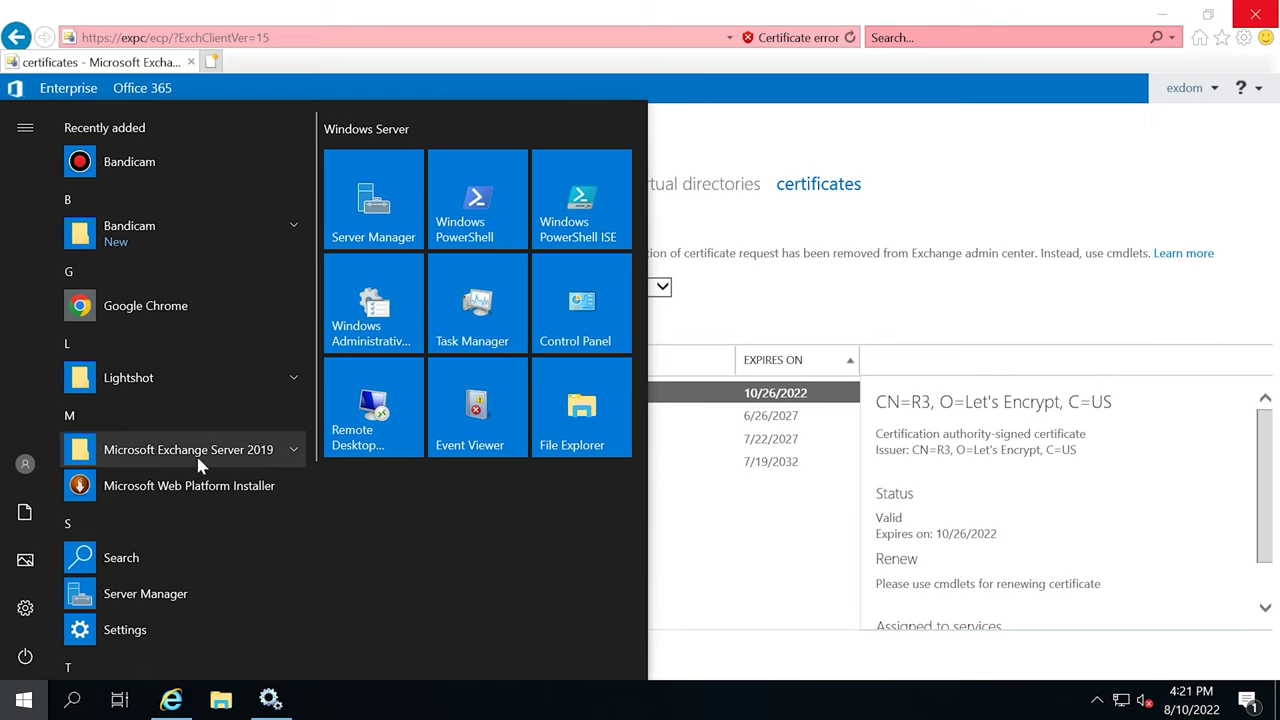
click(262, 451)
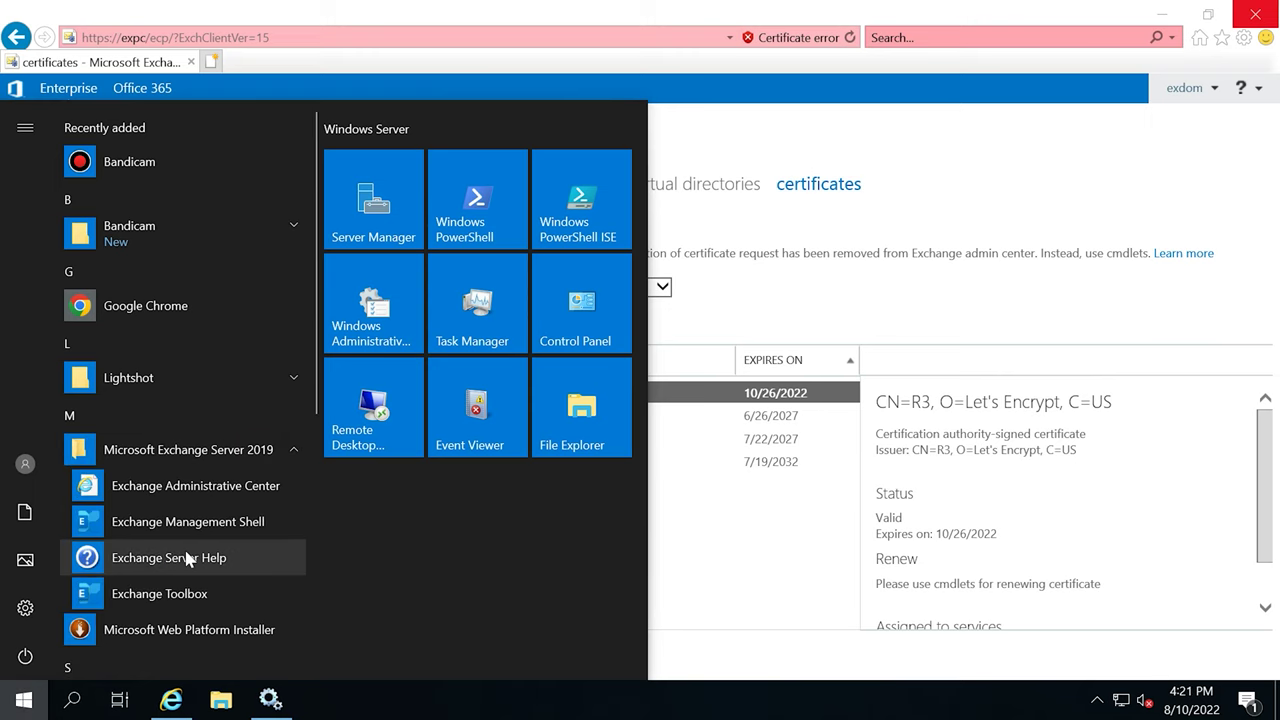
click(245, 522)
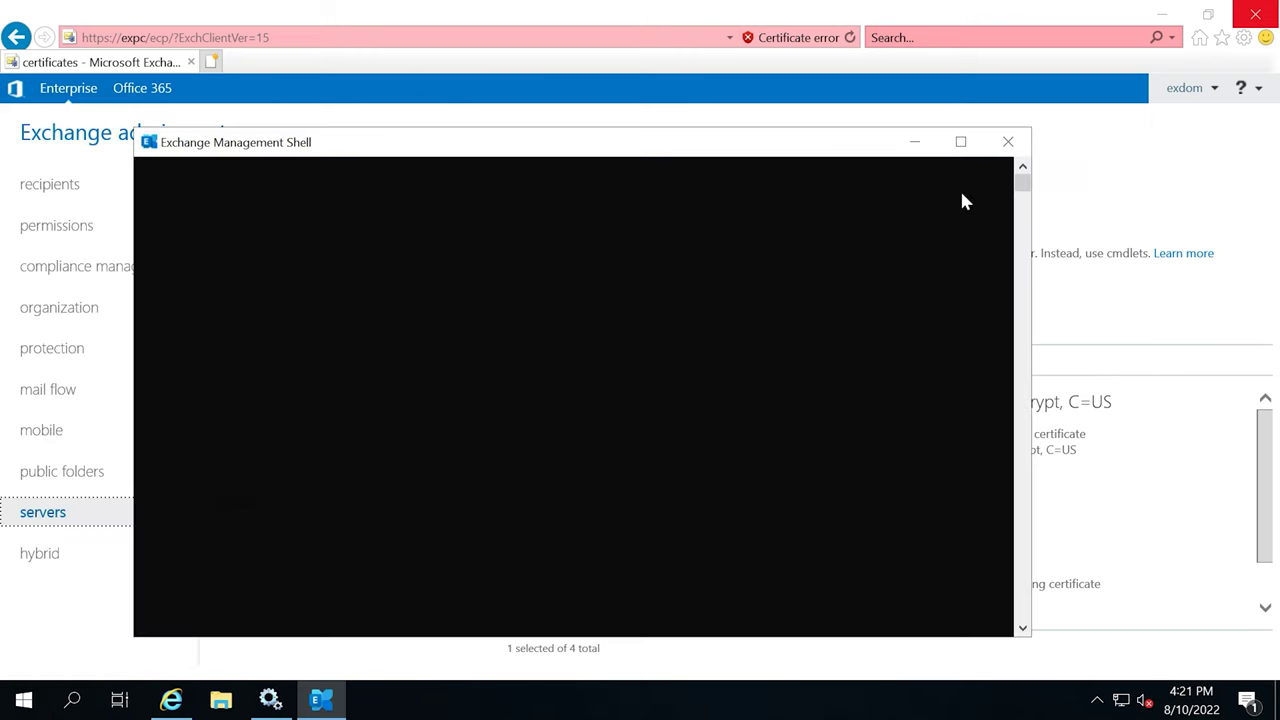
click(961, 142)
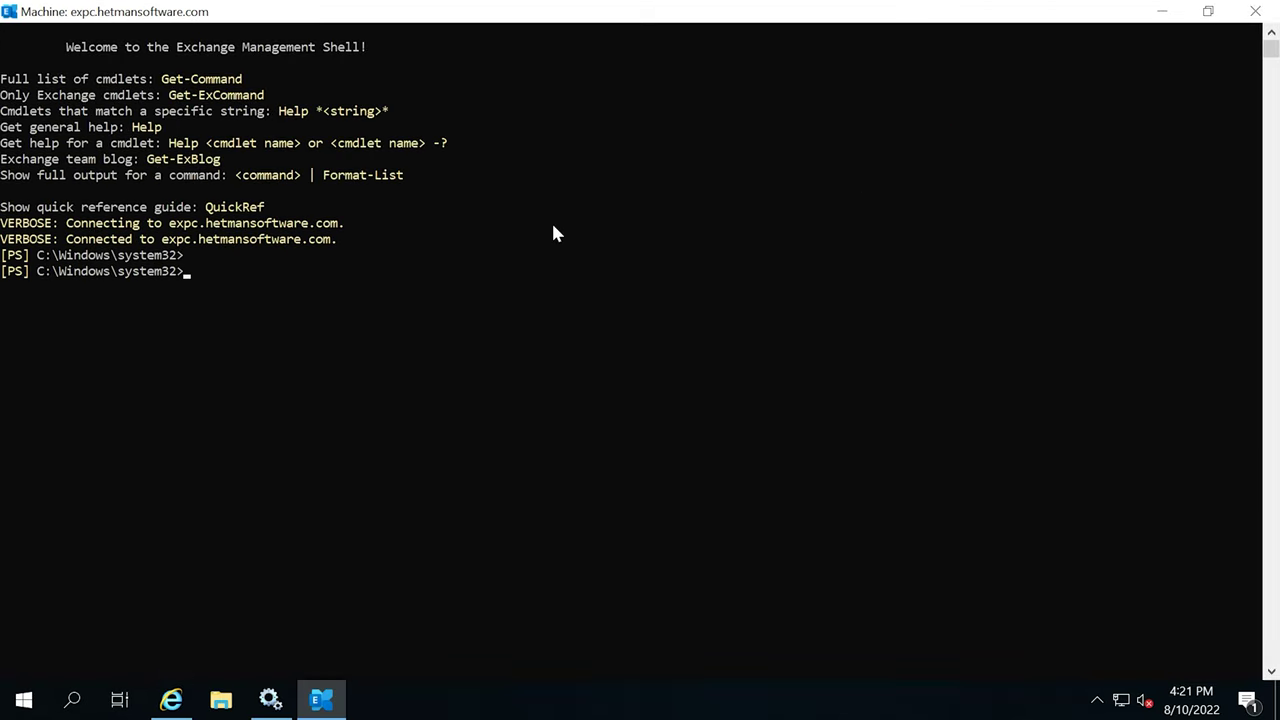
text(Set-PopSettings -ExternalConnectionSettings "mail.hetmansoftware.com:995:SSL","mail.hetmansoftware.com:110:TLS" -x509CertificateName hetmansoftware.com)
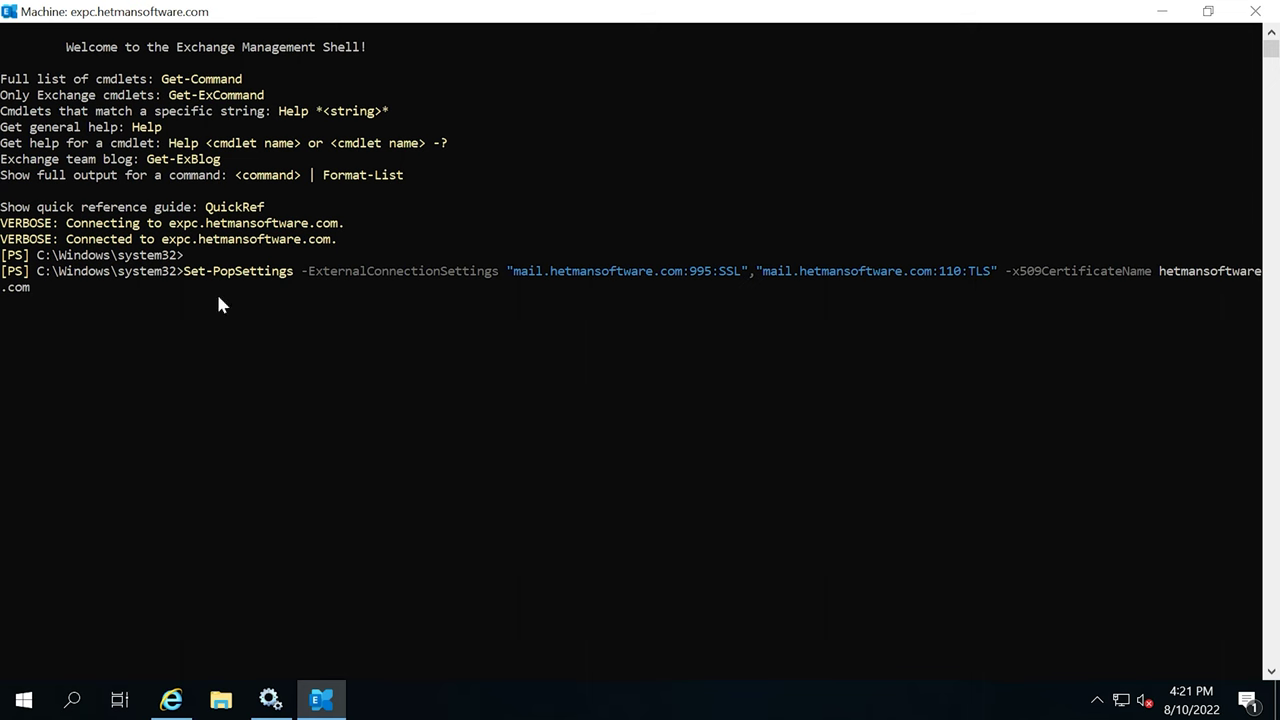
- Copy the domain name from the Let's Encrypt certificate's subject in Exchange admin center, and return to Exchange Management Shell
click(171, 699)
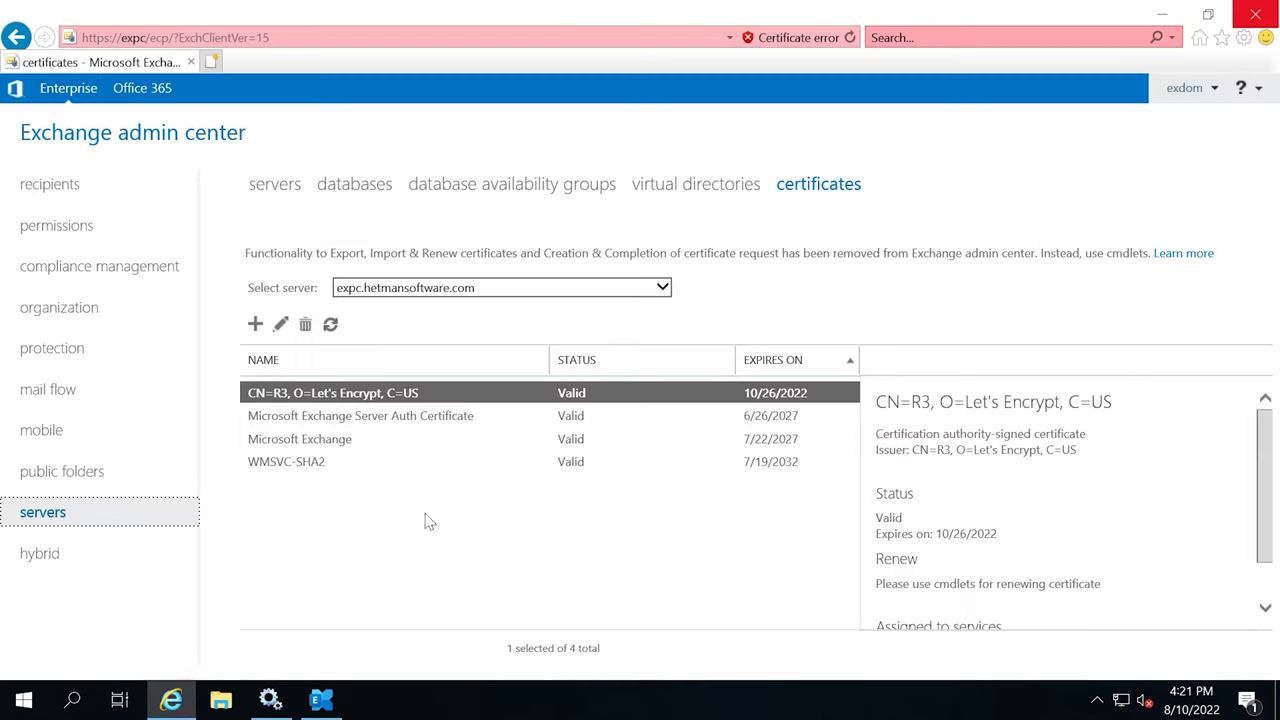
double_click(388, 398)
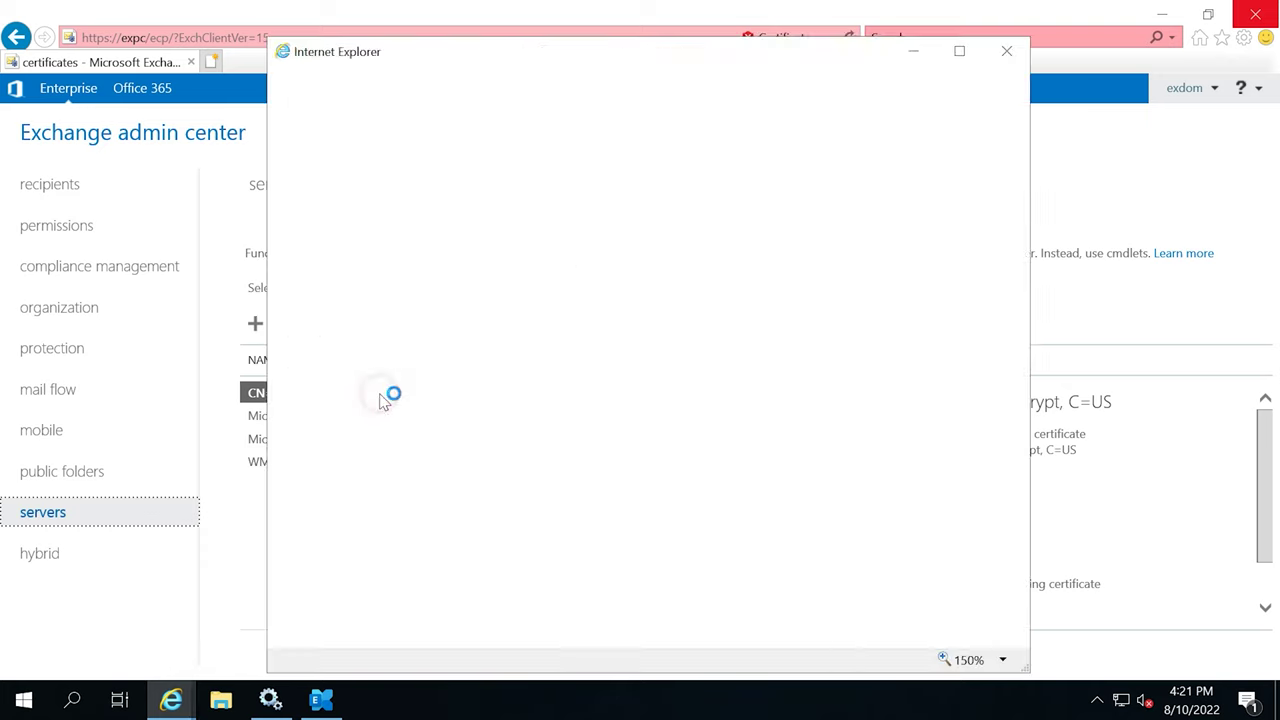
click(625, 373)
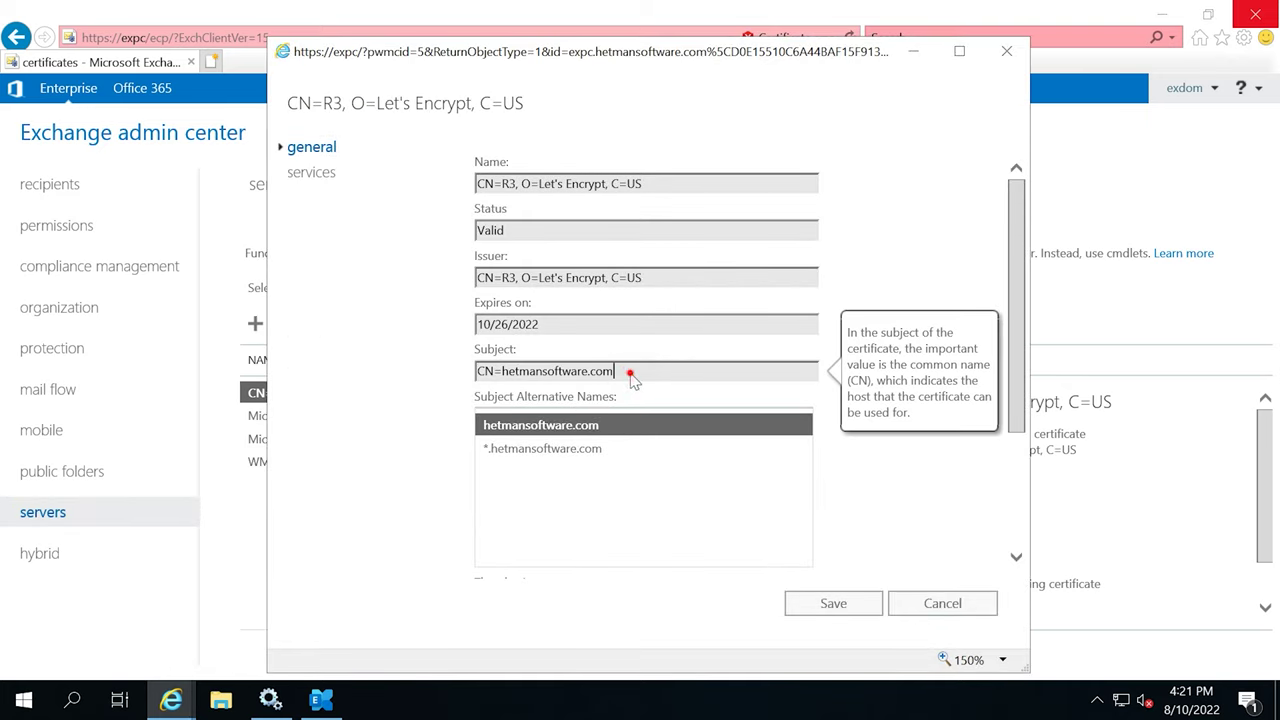
double_click(533, 373)
right_click(533, 380)
click(572, 434)
click(320, 700)
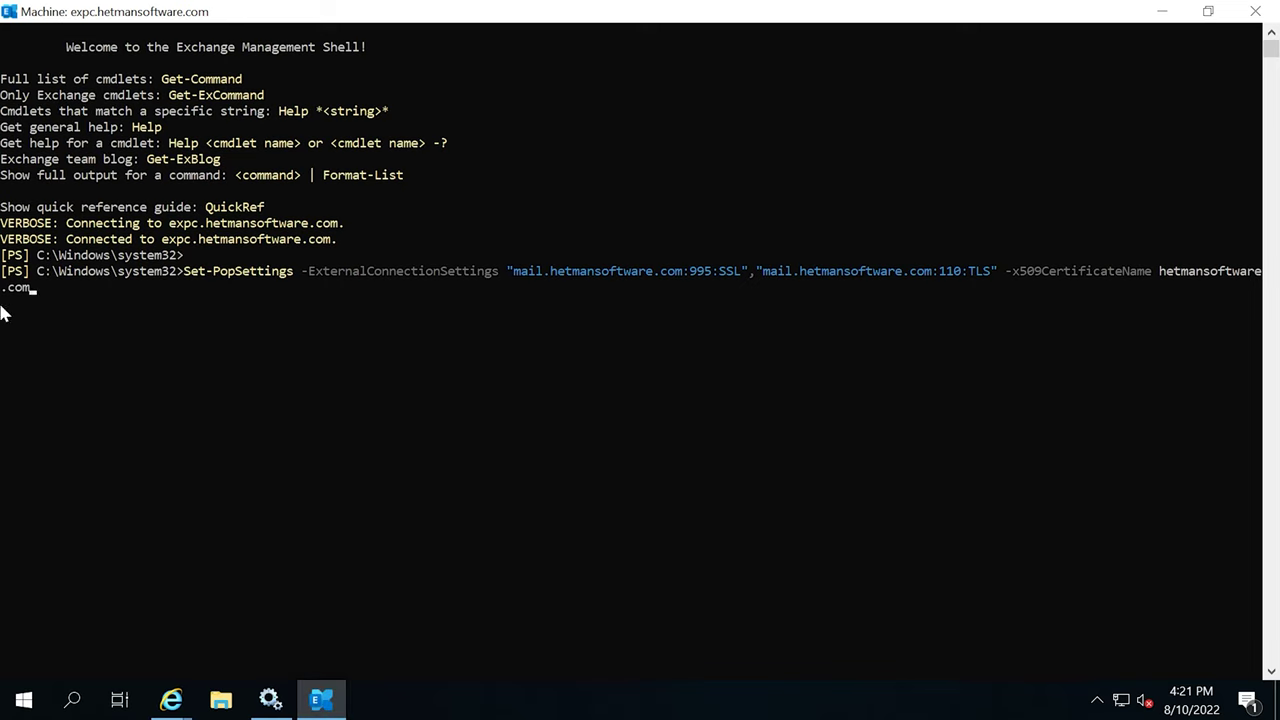
- Highlight the certificate name hetmansoftware.com in the prepared Set-PopSettings command and run the command
click(26, 287)
drag(26, 287, 1165, 282)
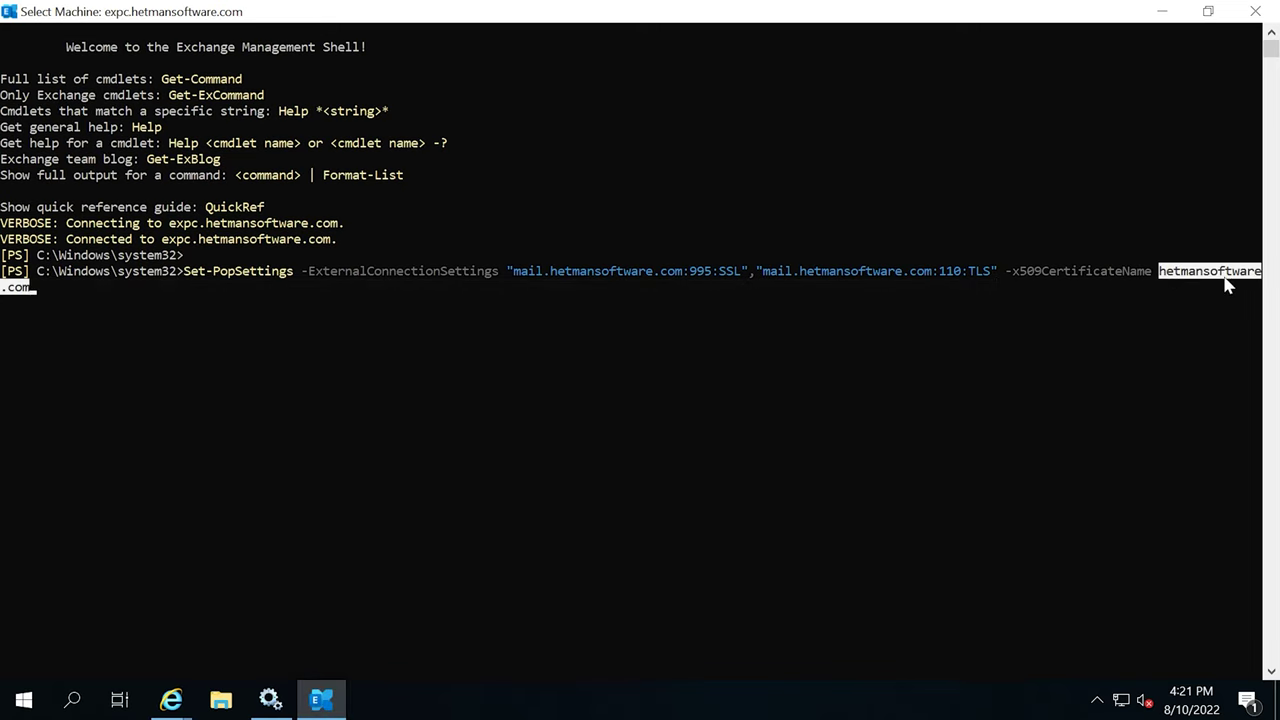
key(Return)
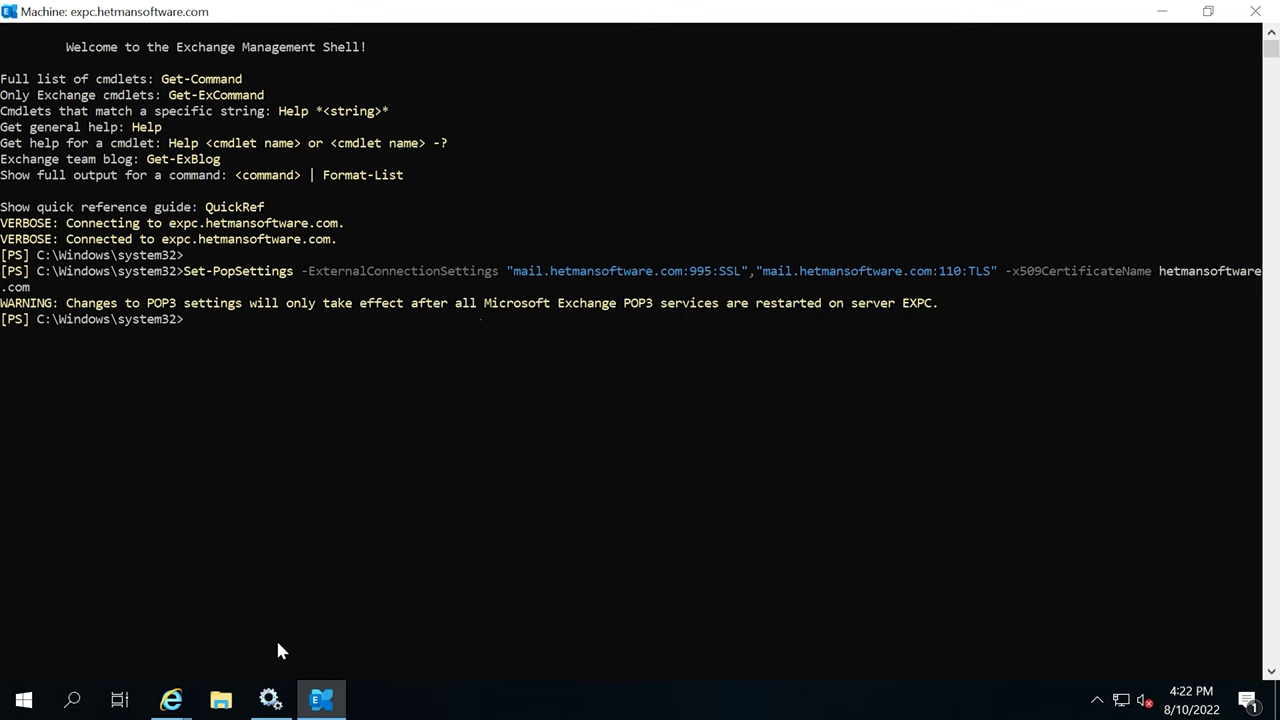
- Switch to the Services console and restart the Microsoft Exchange POP3 and Microsoft Exchange POP3 Backend services
click(270, 698)
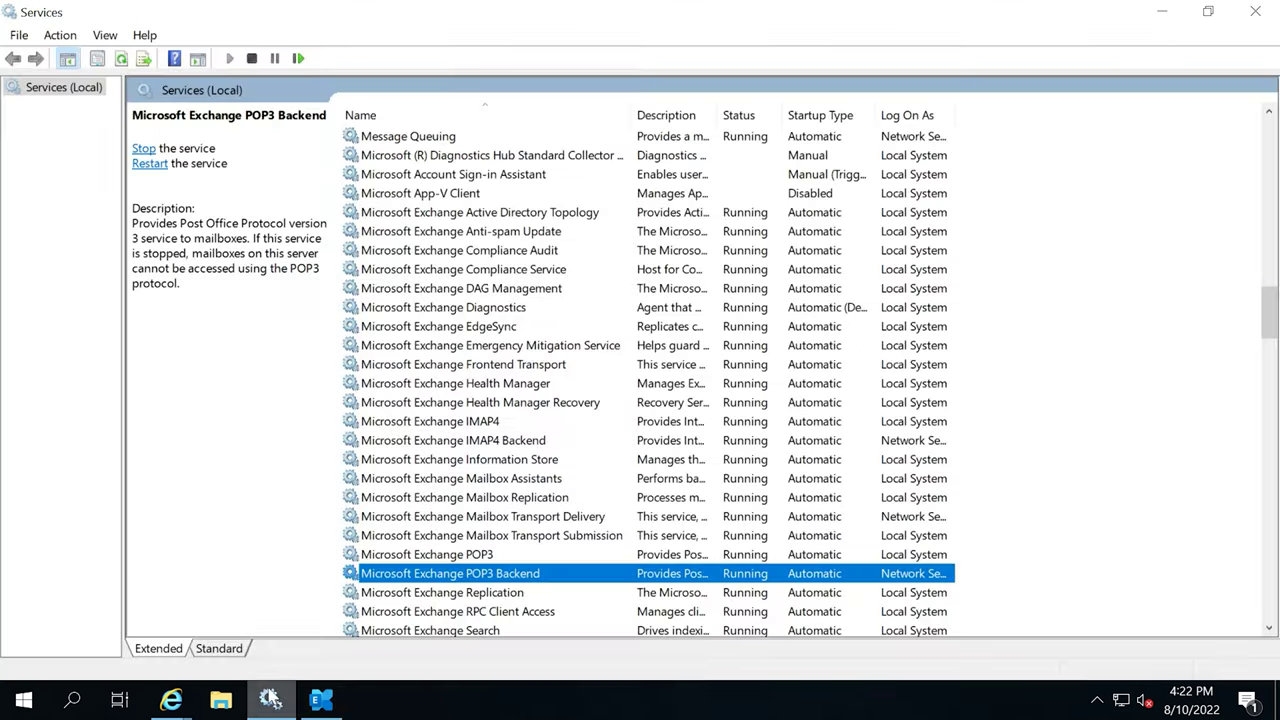
click(476, 555)
right_click(481, 561)
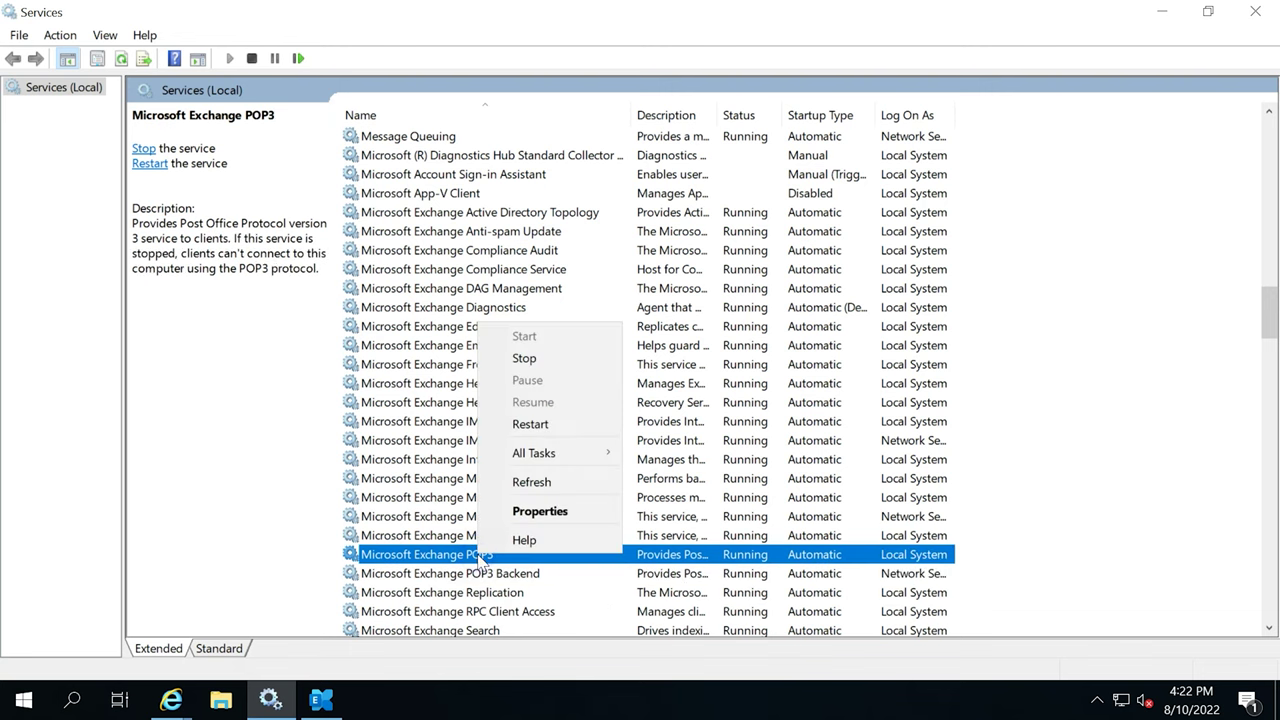
click(549, 424)
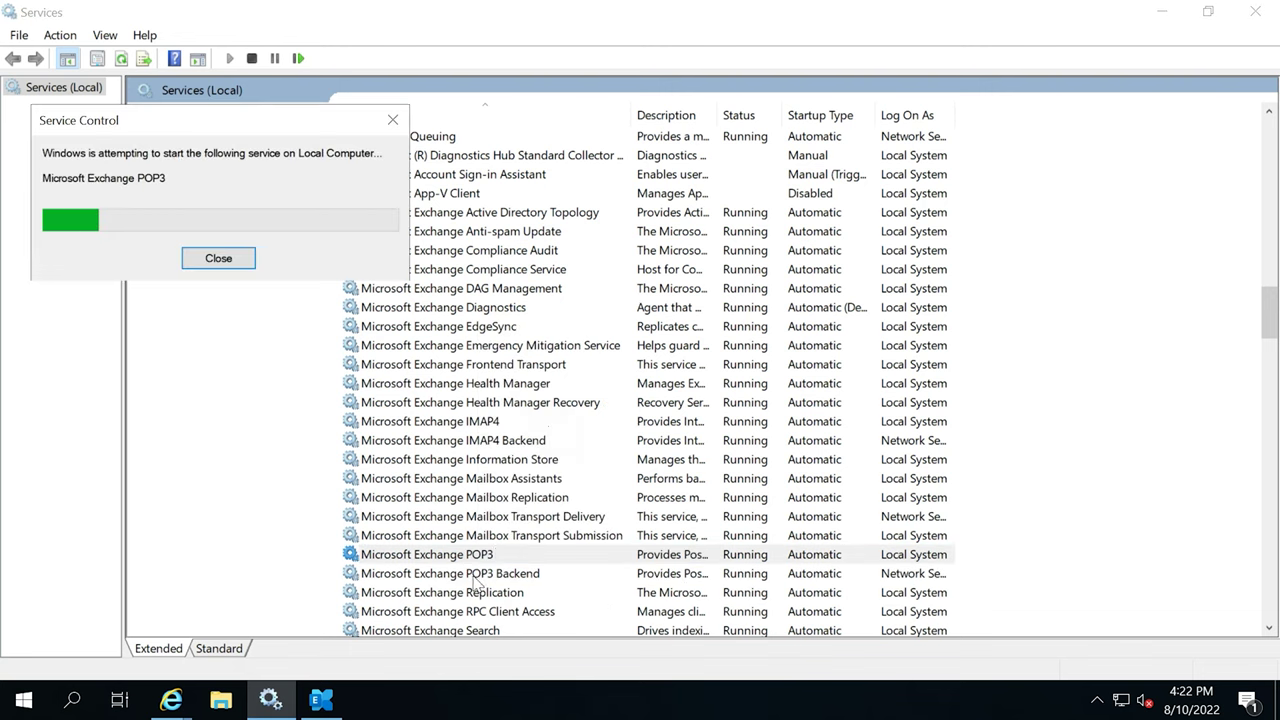
click(490, 575)
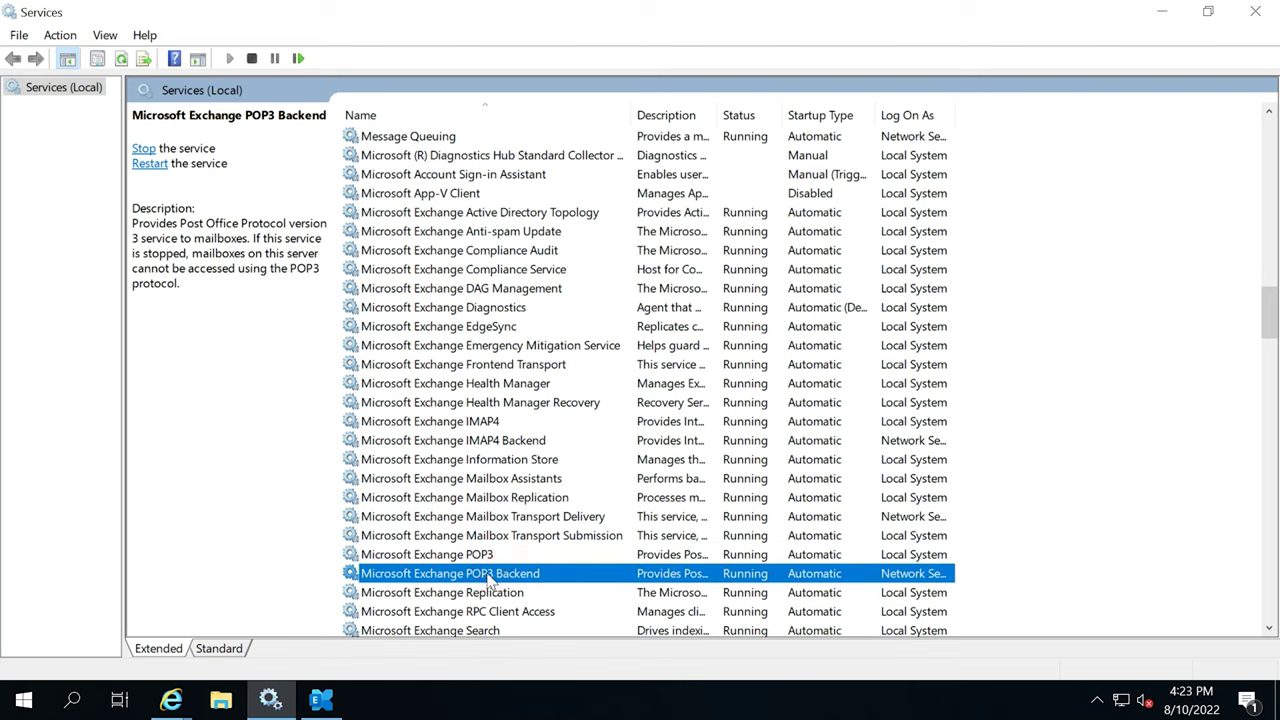
right_click(489, 576)
click(549, 452)
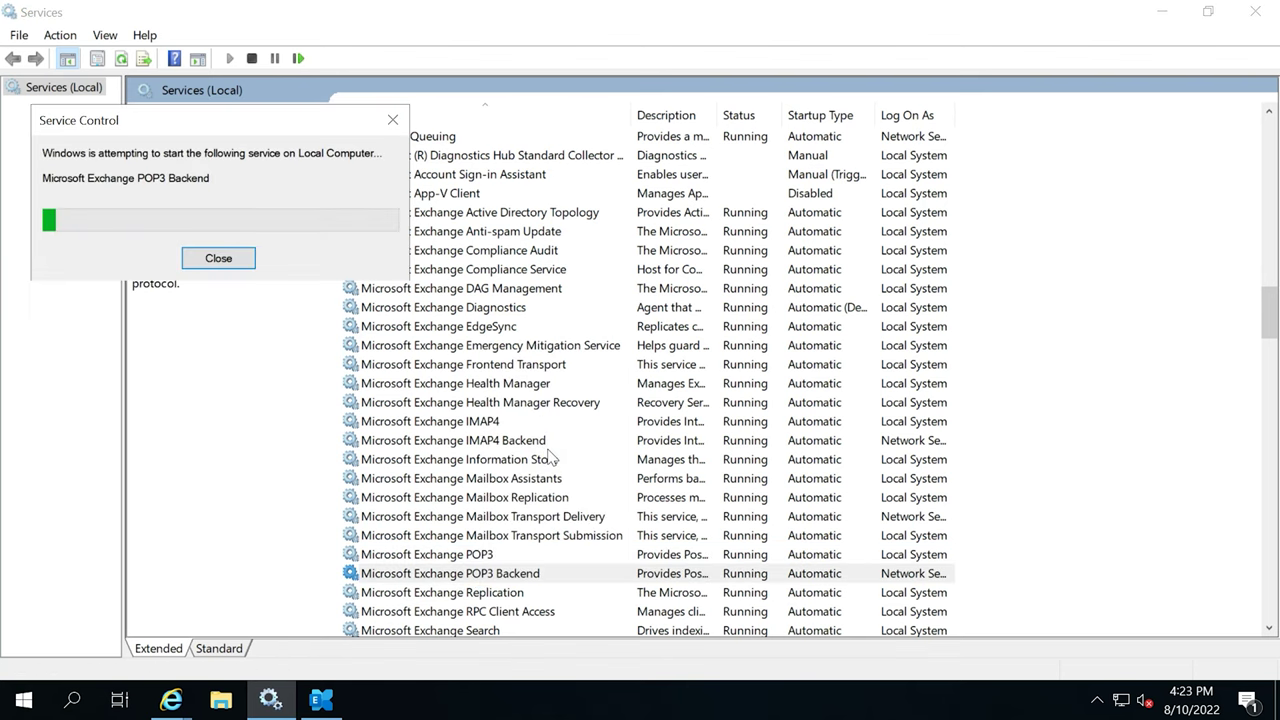
- In Exchange Management Shell, run Set-ImapSettings -ExternalConnectionSettings "mail.hetmansoftware.com:993:SSL","mail.hetmansoftware.com:143:TLS" -x509CertificateName hetmansoftware.com
click(320, 700)
right_click(248, 349)
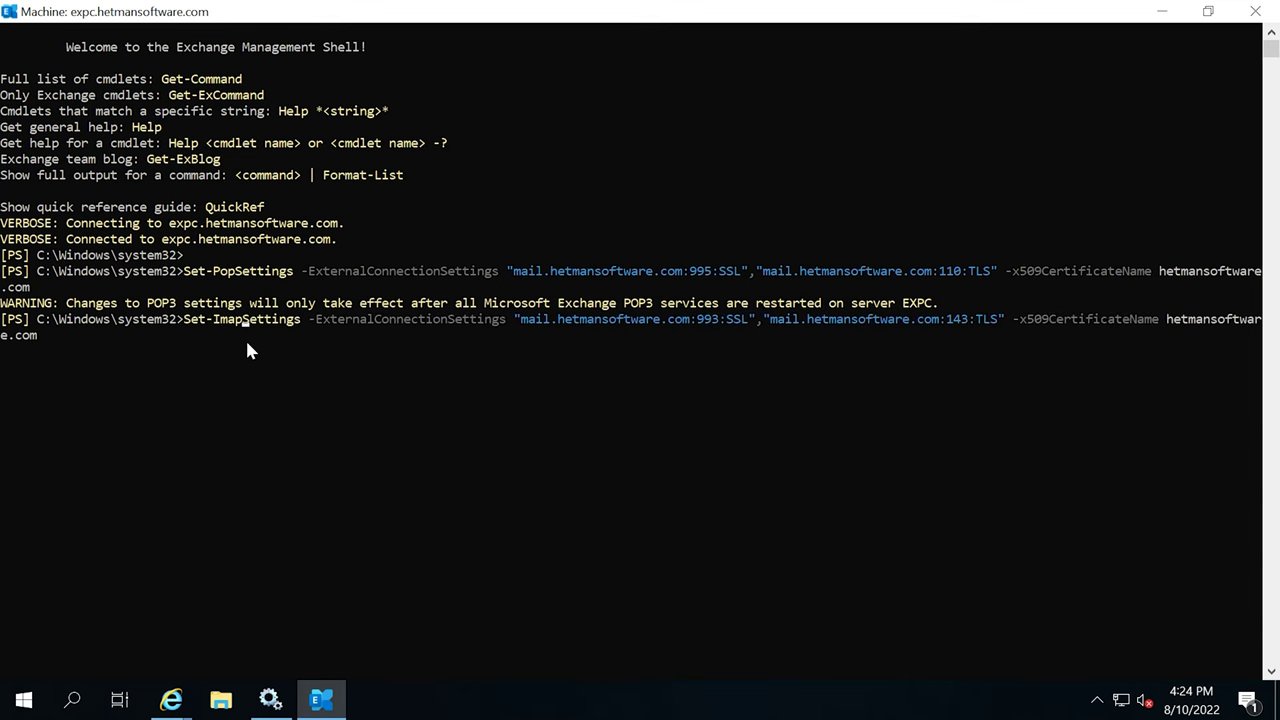
key(Return)
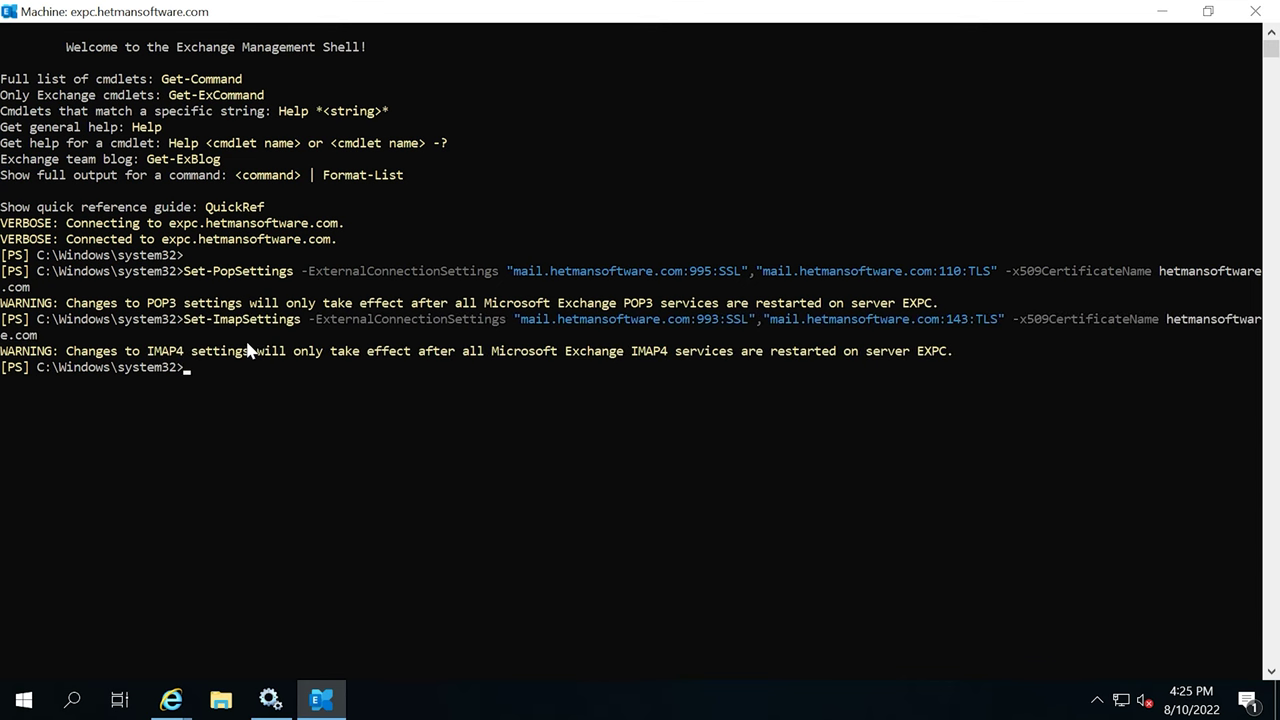
- Return to the Services console and restart the Microsoft Exchange IMAP4 and Microsoft Exchange IMAP4 Backend services
click(286, 692)
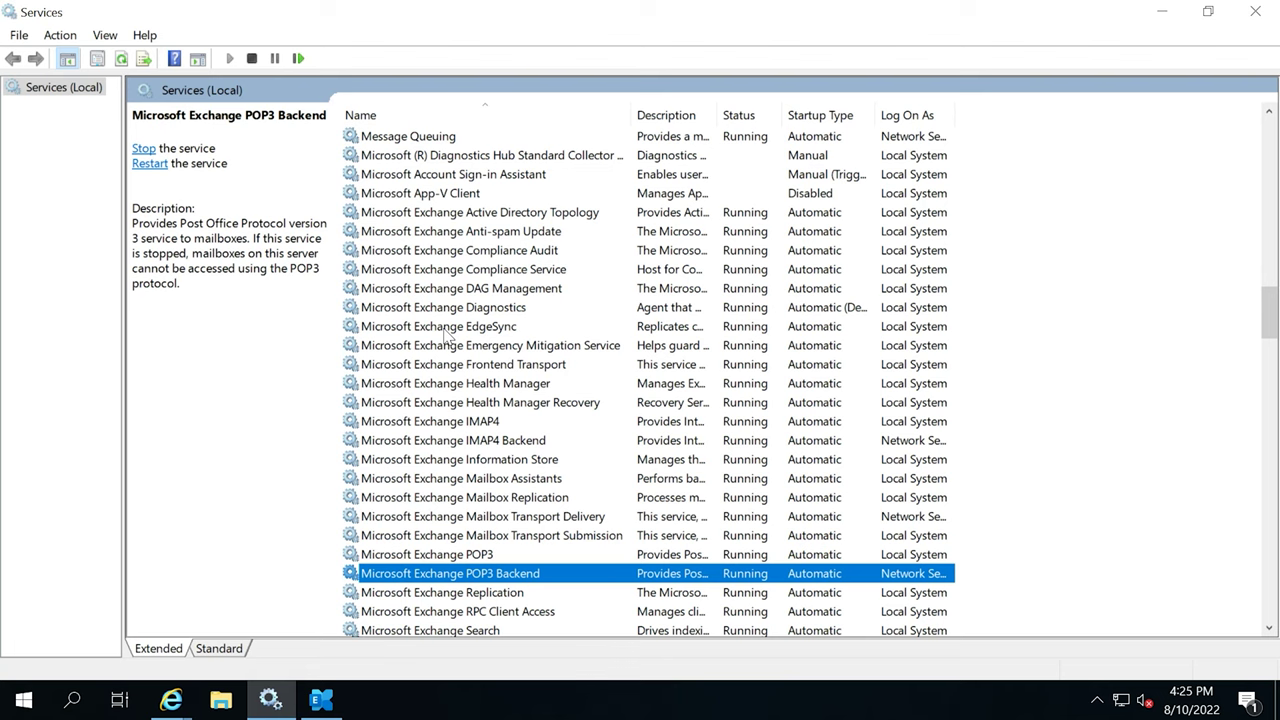
click(444, 424)
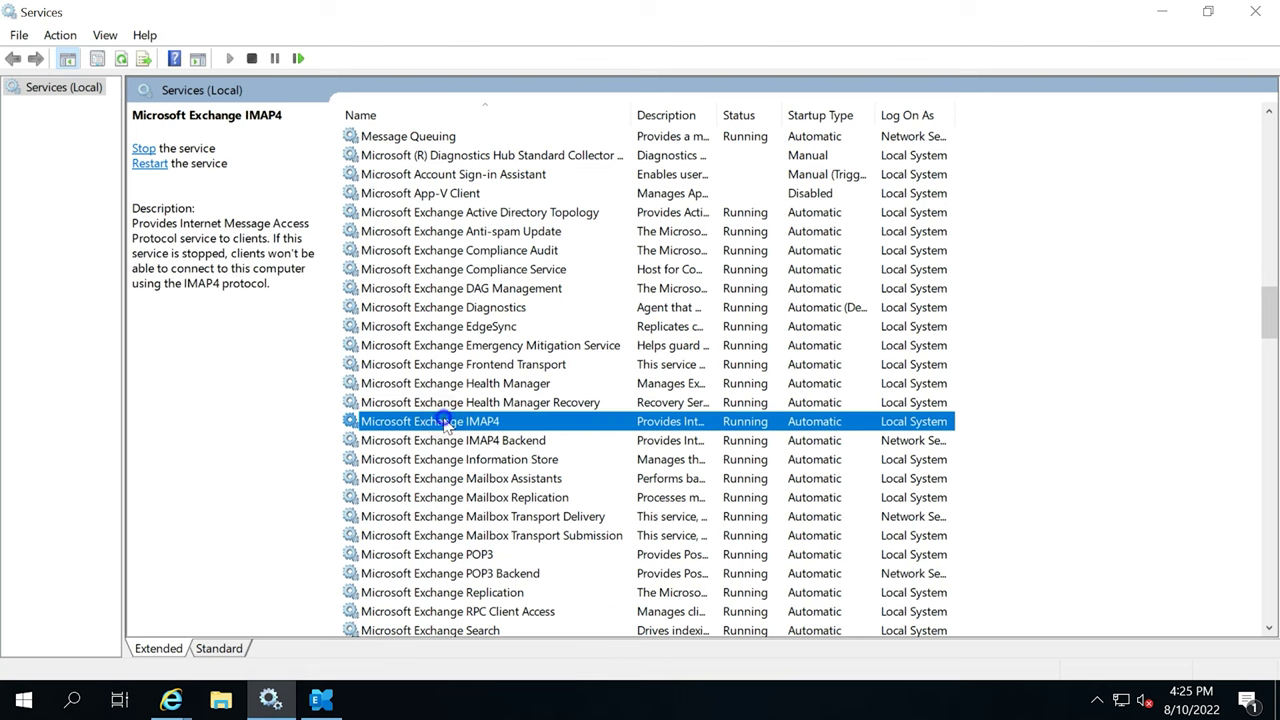
right_click(444, 424)
click(505, 518)
click(493, 442)
right_click(490, 443)
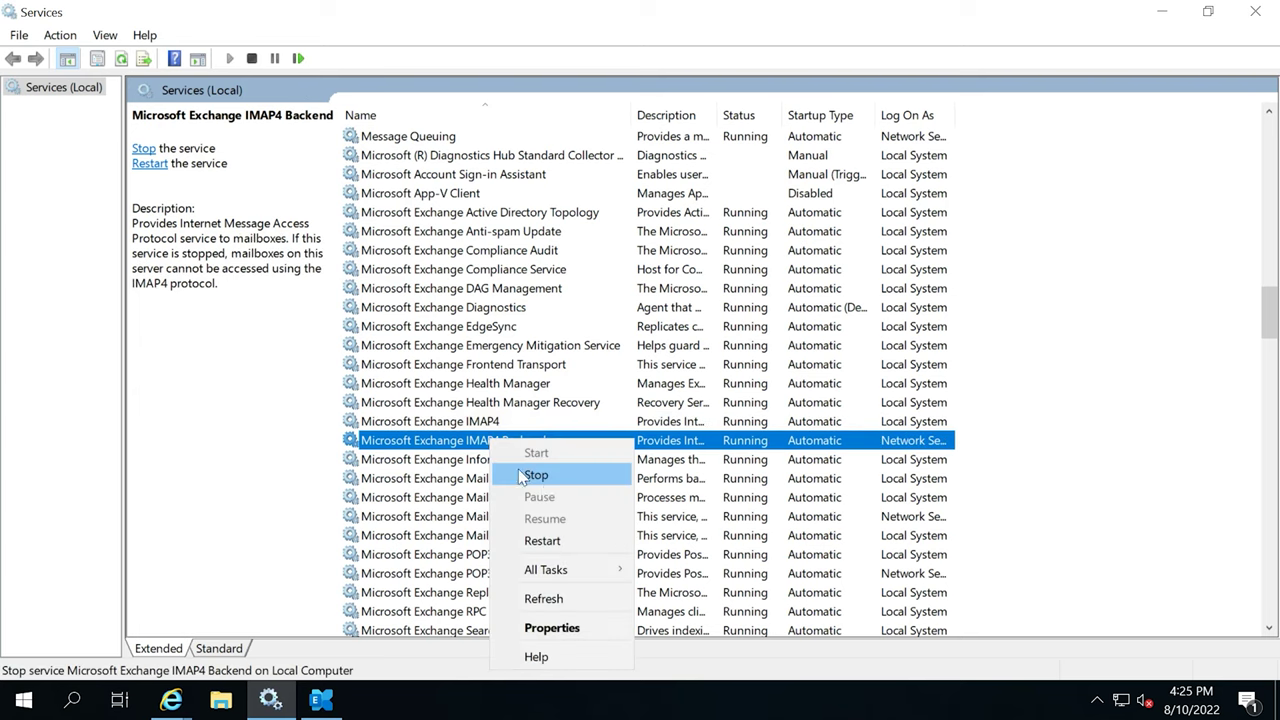
click(555, 546)
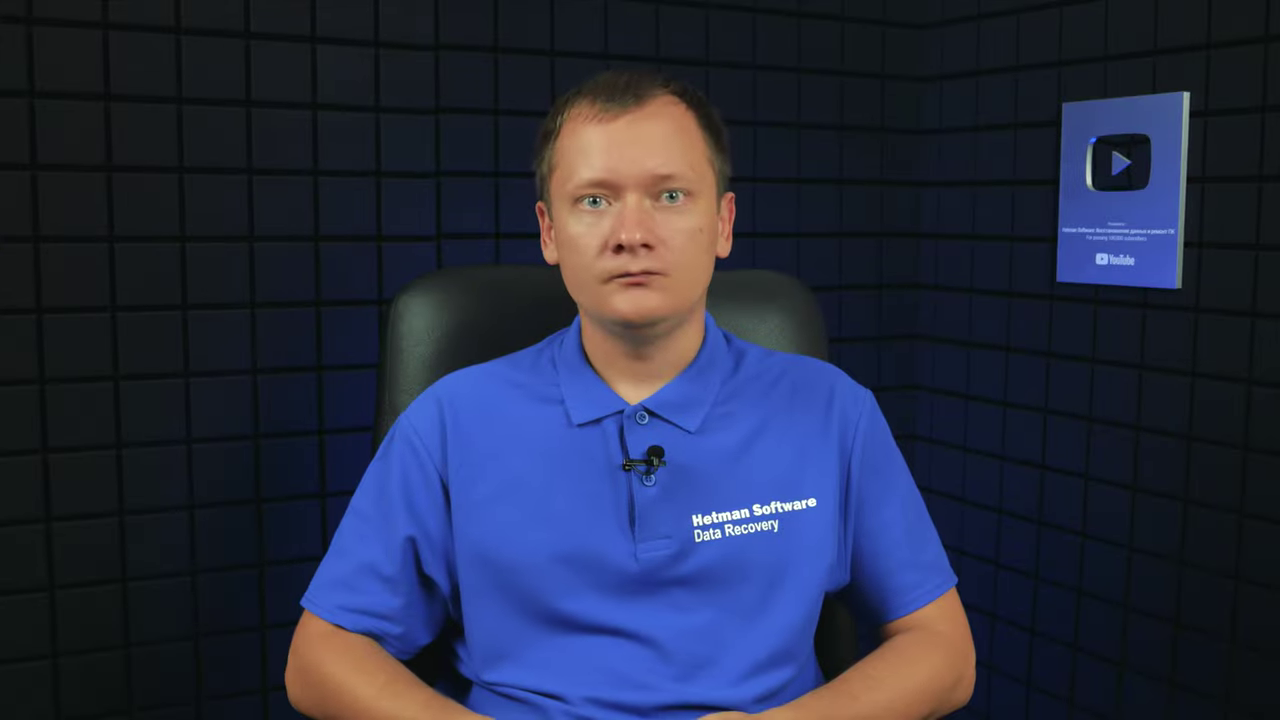